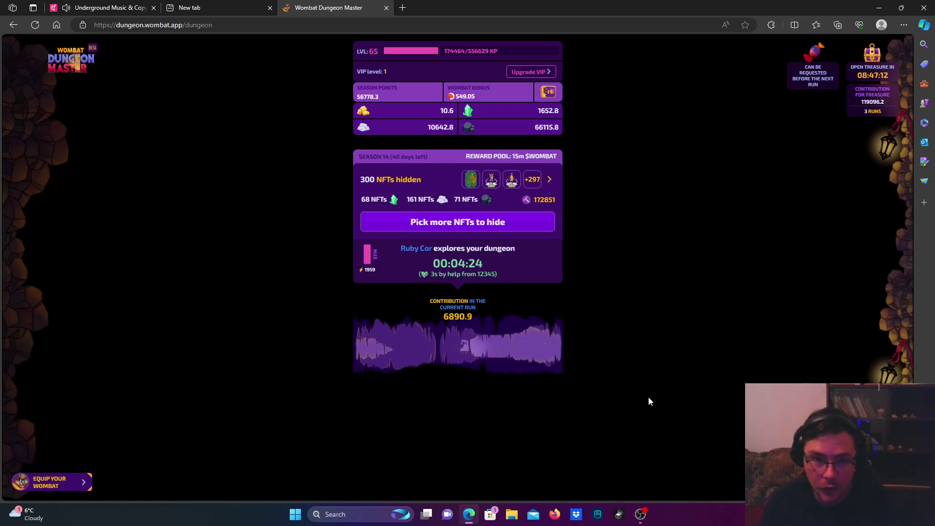
Go to the owned Packs page through Wombat Dungeon Master's side menu
left_click(888, 395)
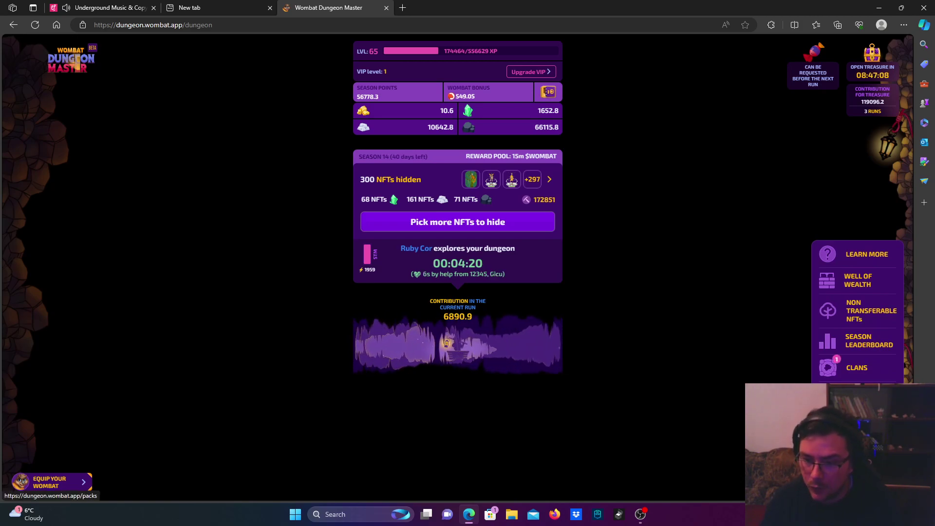
left_click(48, 483)
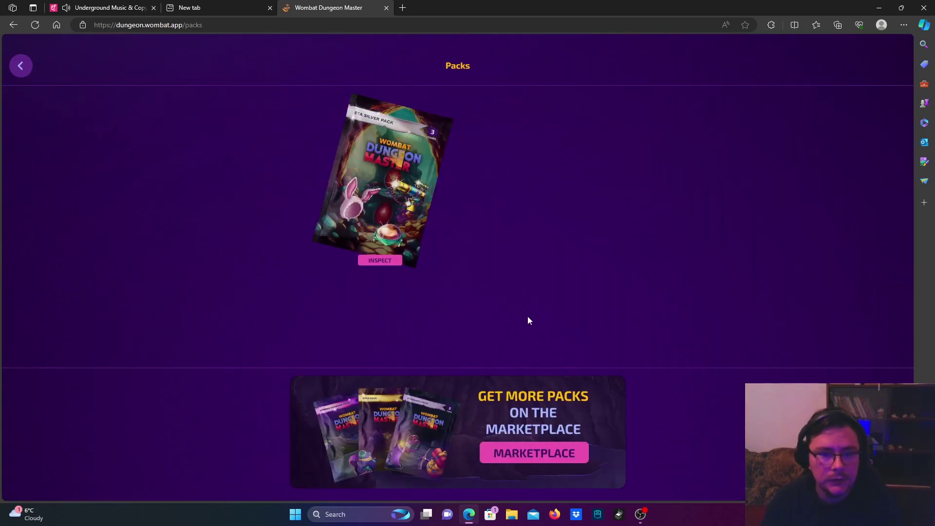
Open the Eta Silver Pack on AtomicHub and start its unpack transaction
left_click(381, 228)
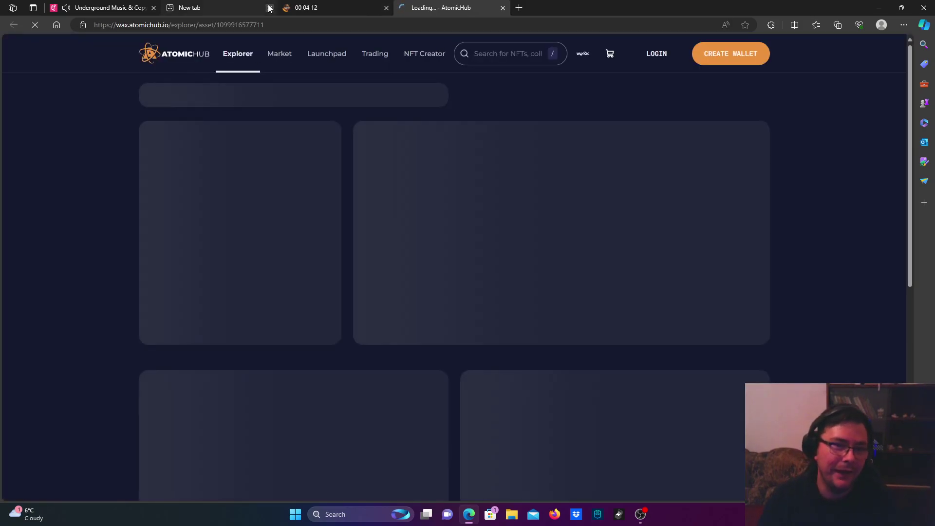
scroll(542, 332, "down", 2)
scroll(542, 333, "down", 2)
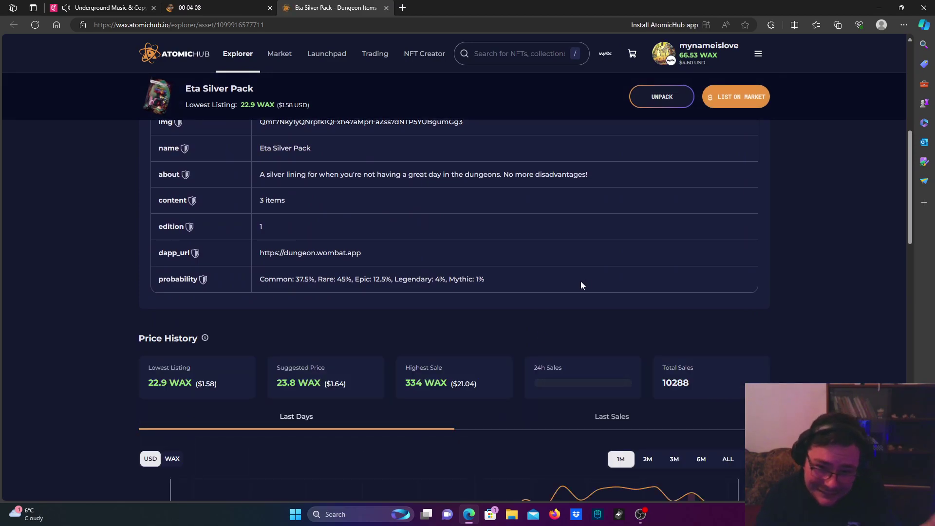
left_click(666, 101)
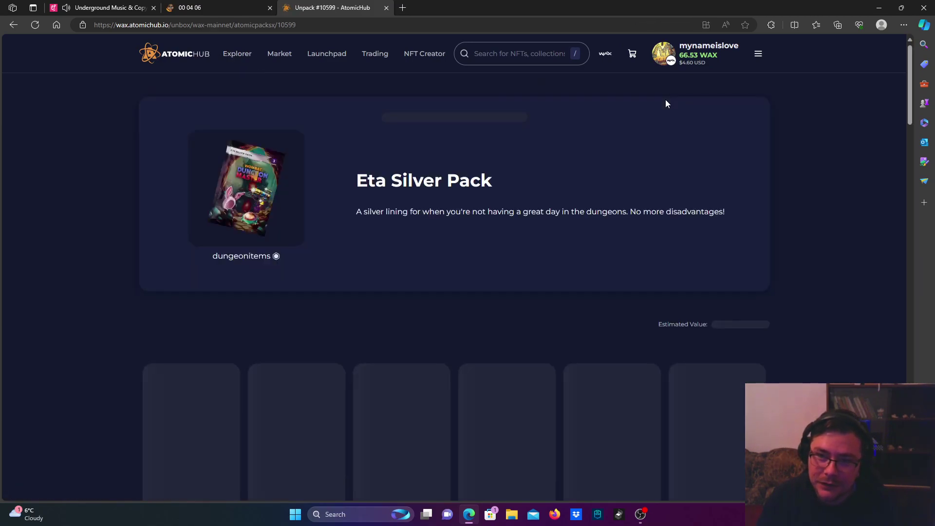
scroll(524, 222, "down", 2)
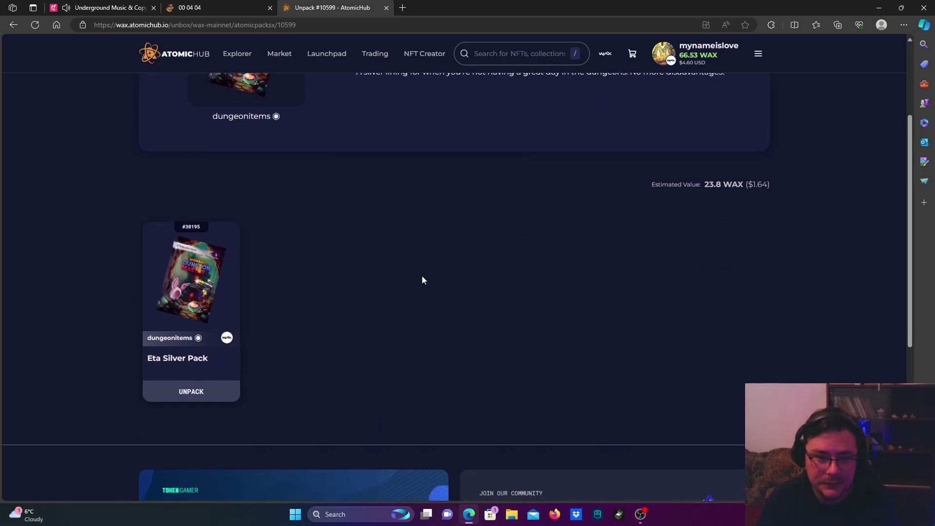
left_click(192, 391)
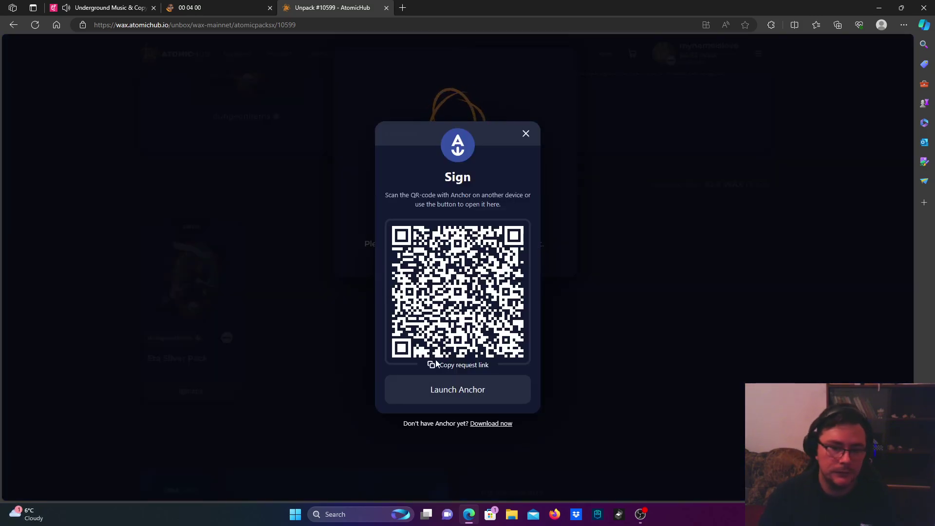
Unlock the Wombat wallet and sign both unpack transaction requests
left_click(450, 385)
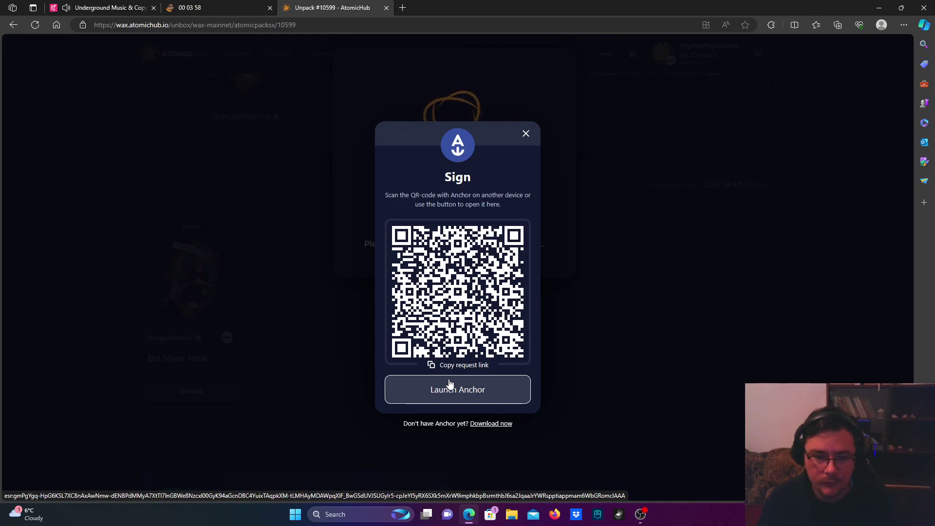
left_click(635, 182)
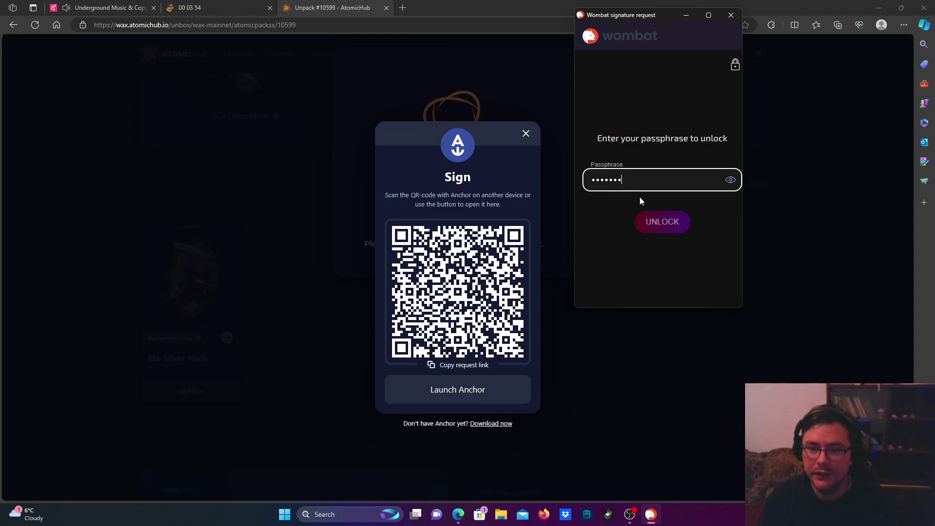
left_click(654, 223)
left_click(693, 295)
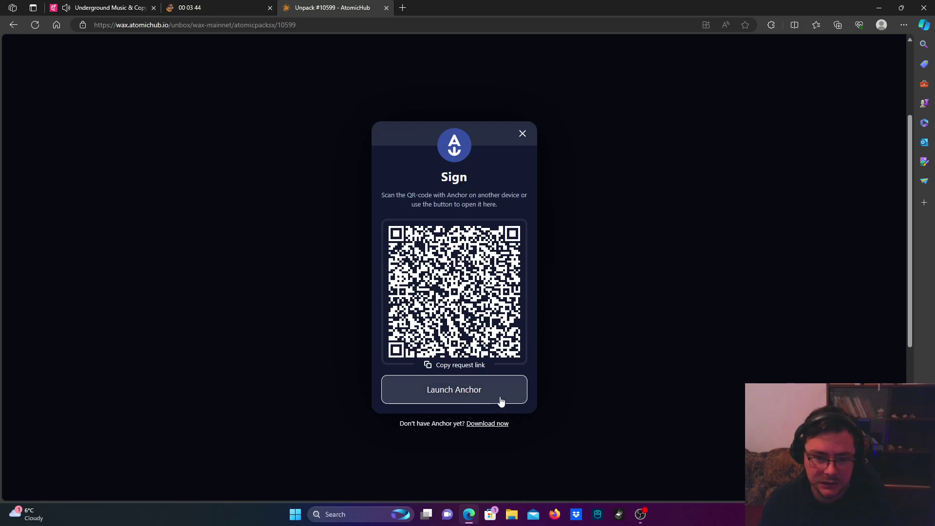
left_click(500, 401)
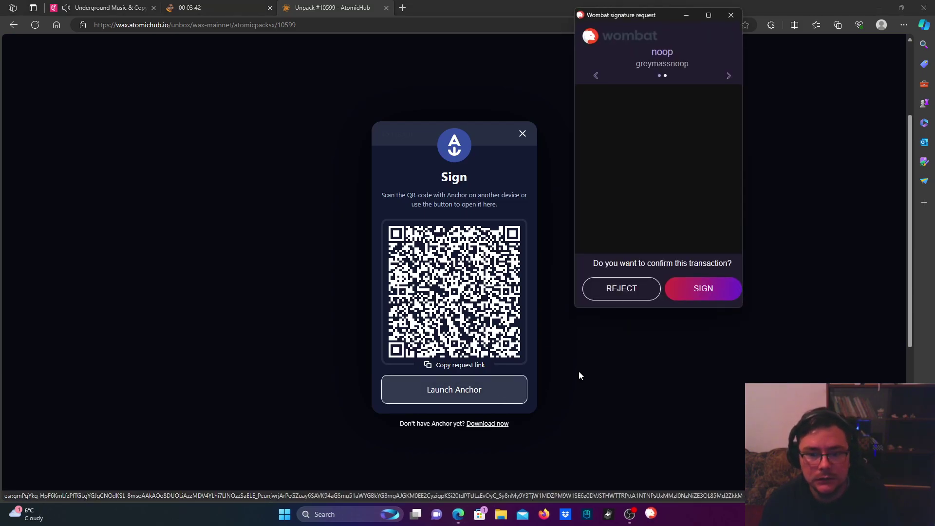
left_click(695, 295)
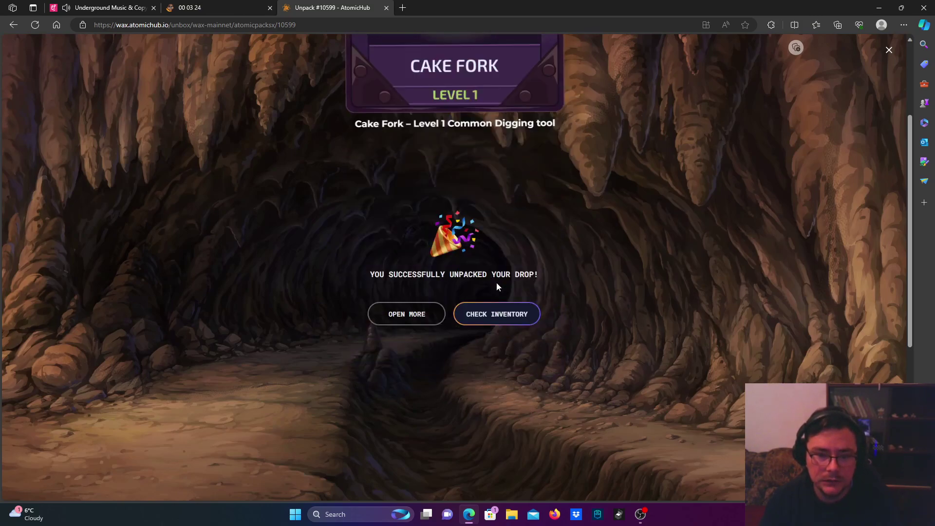
Close the reveal and view Eta Silver Pack market listings from the dungeonitems collection
left_click(411, 312)
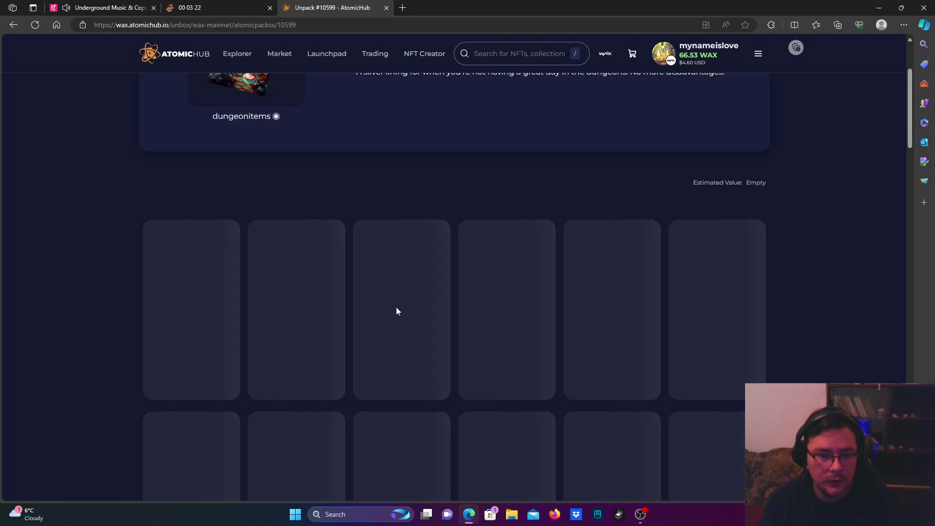
scroll(396, 312, "down", 2)
scroll(396, 311, "up", 1)
scroll(396, 311, "up", 3)
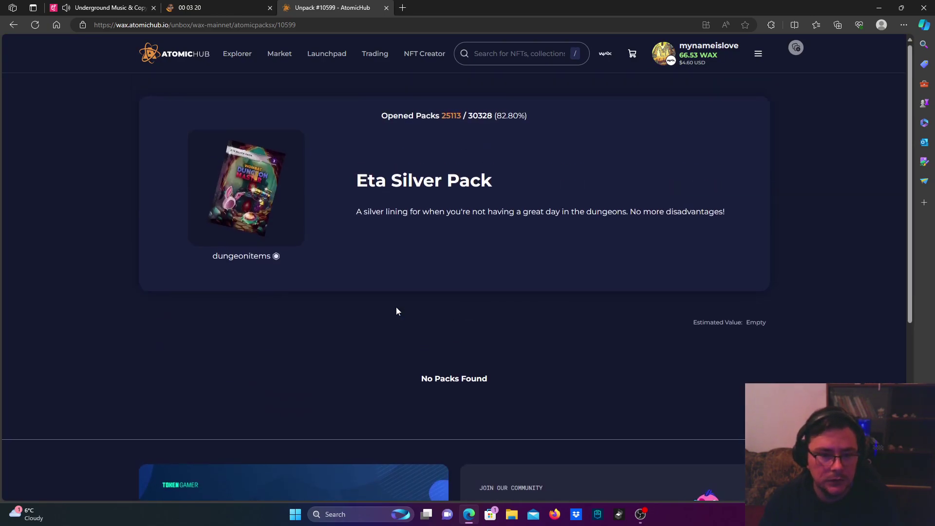
left_click(254, 261)
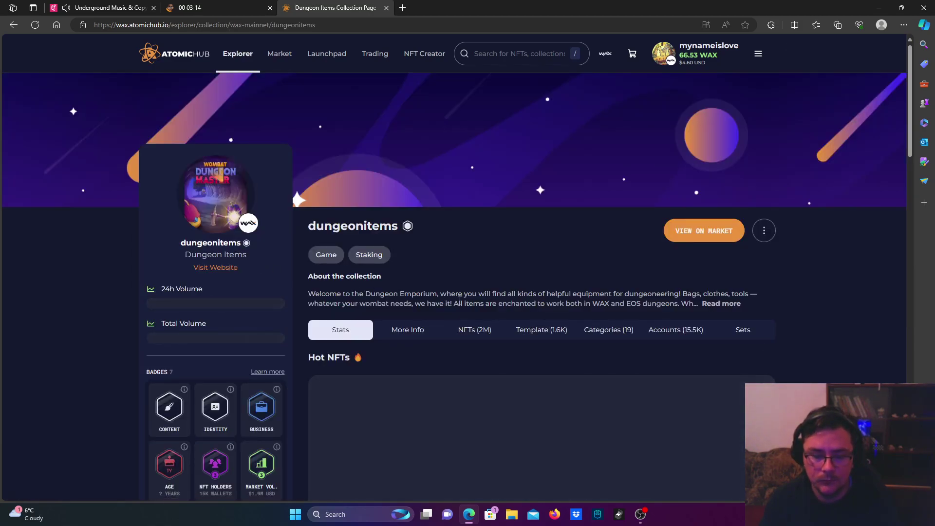
scroll(460, 300, "down", 1)
scroll(460, 300, "down", 1)
left_click(491, 463)
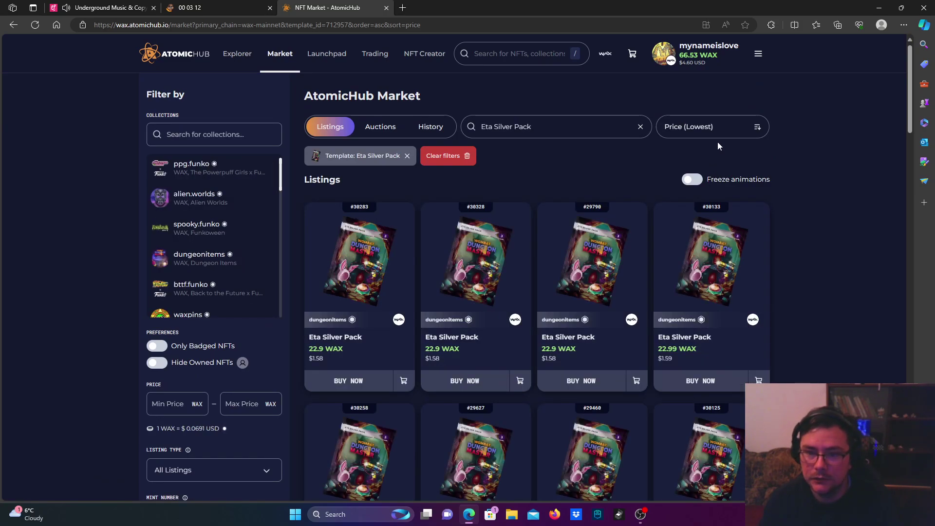
Buy the cheapest Eta Silver Pack listing with the WAX balance
left_click(370, 382)
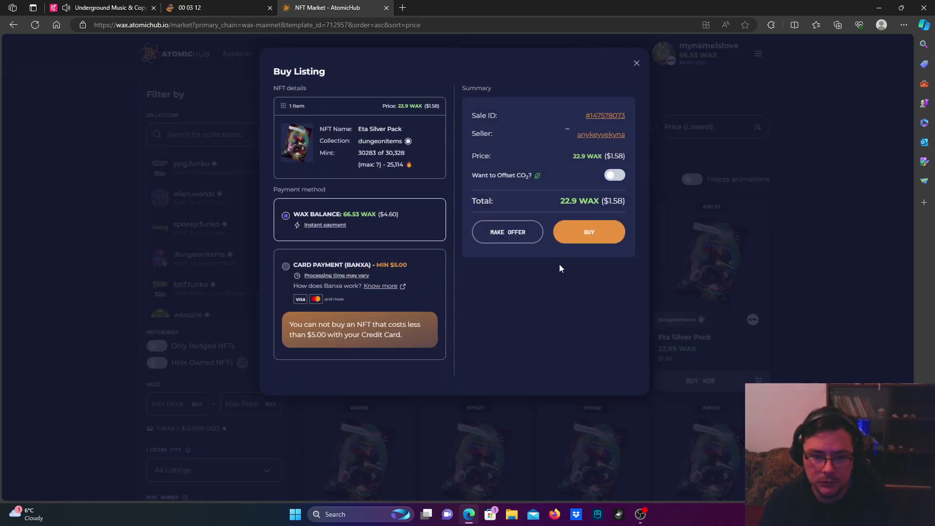
left_click(582, 238)
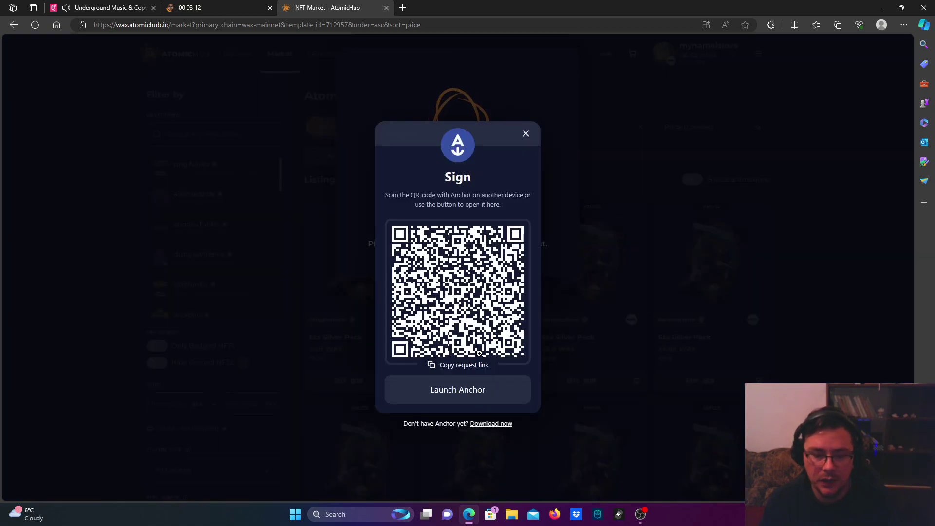
left_click(481, 390)
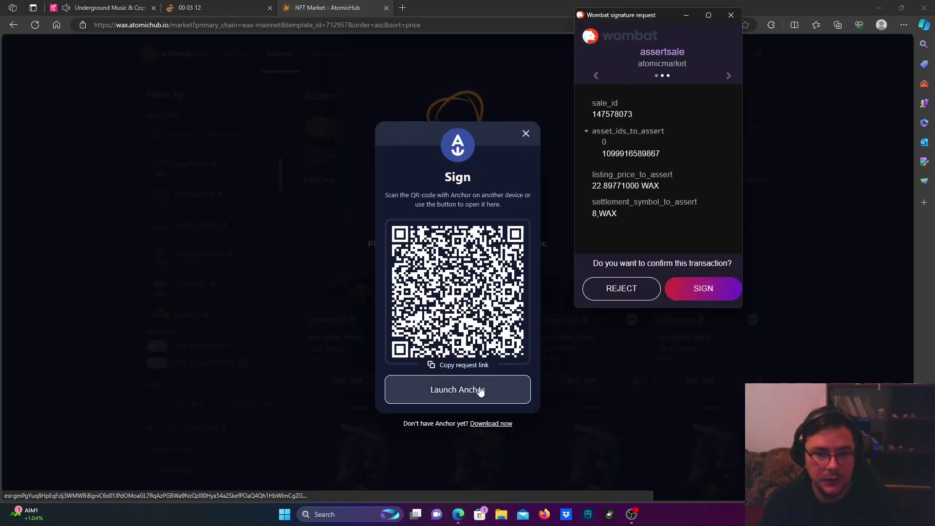
left_click(695, 294)
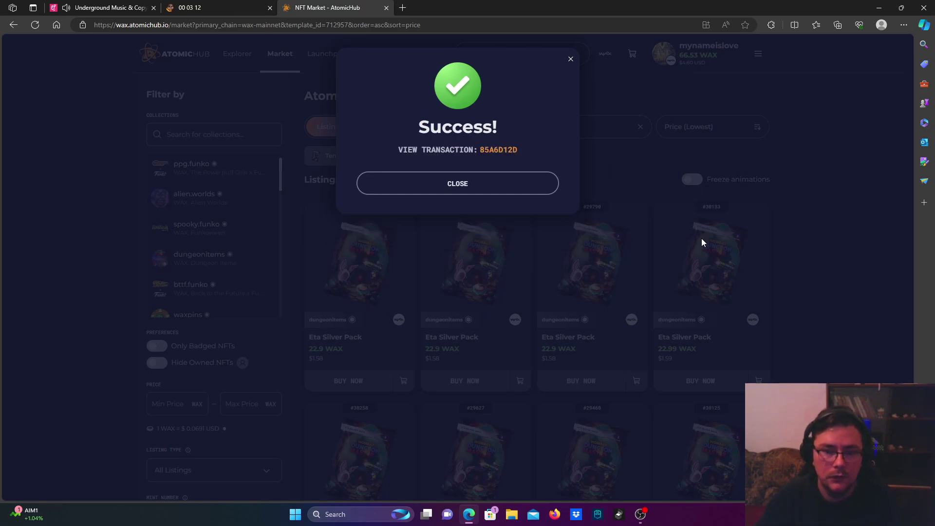
left_click(585, 194)
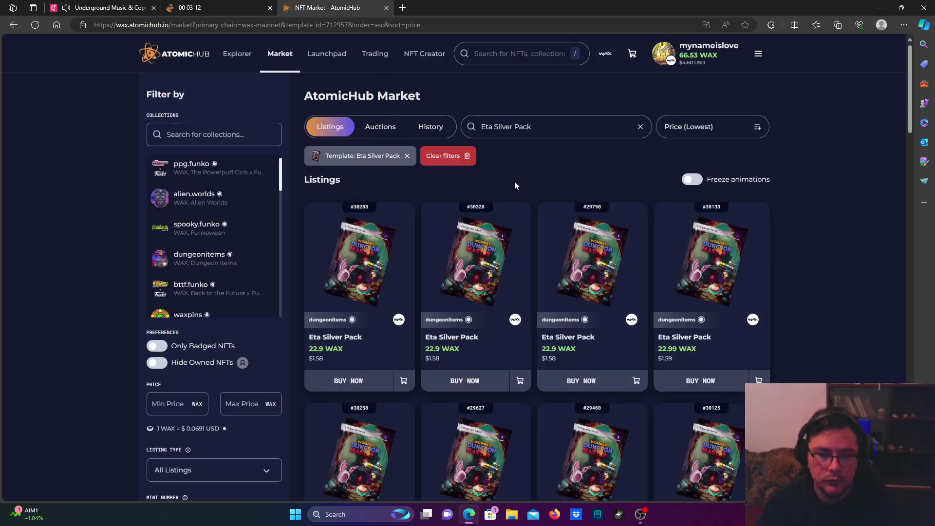
Buy a second Eta Silver Pack, #30328, and sign the purchase
left_click(469, 380)
left_click(595, 237)
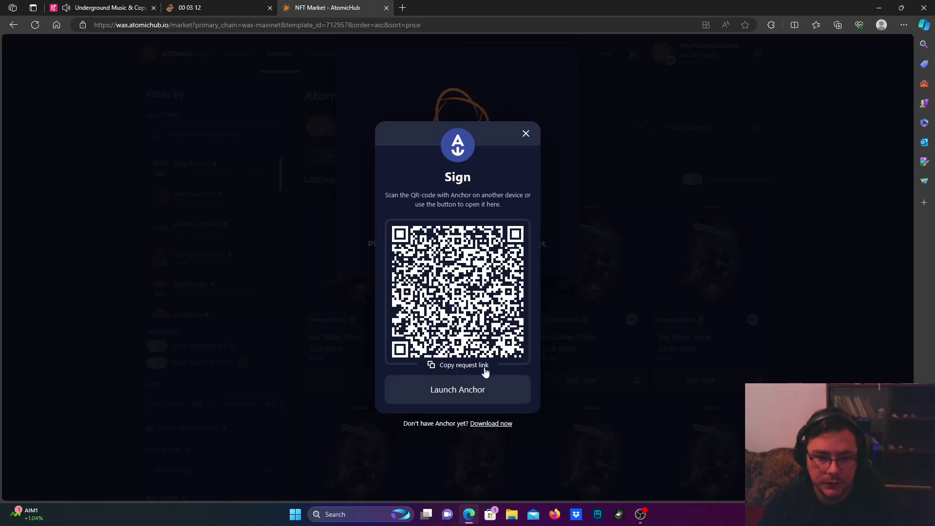
left_click(479, 389)
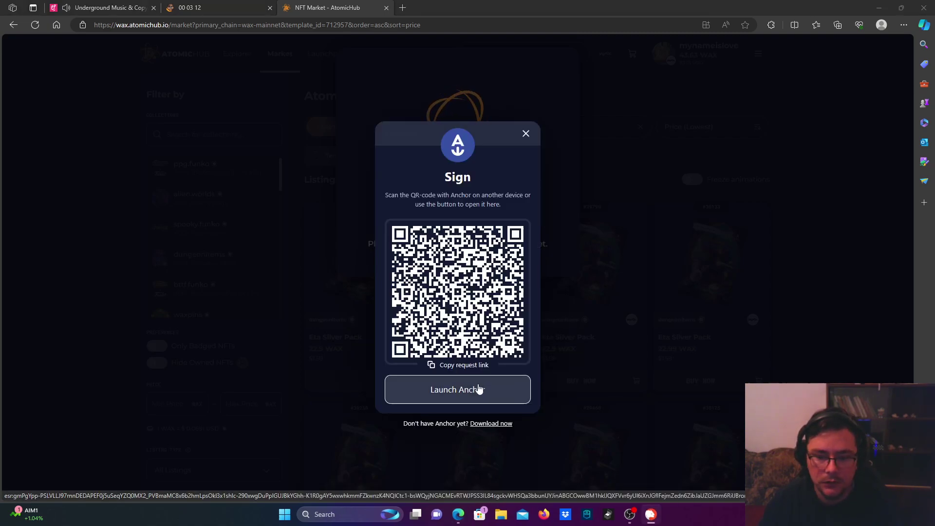
left_click(687, 292)
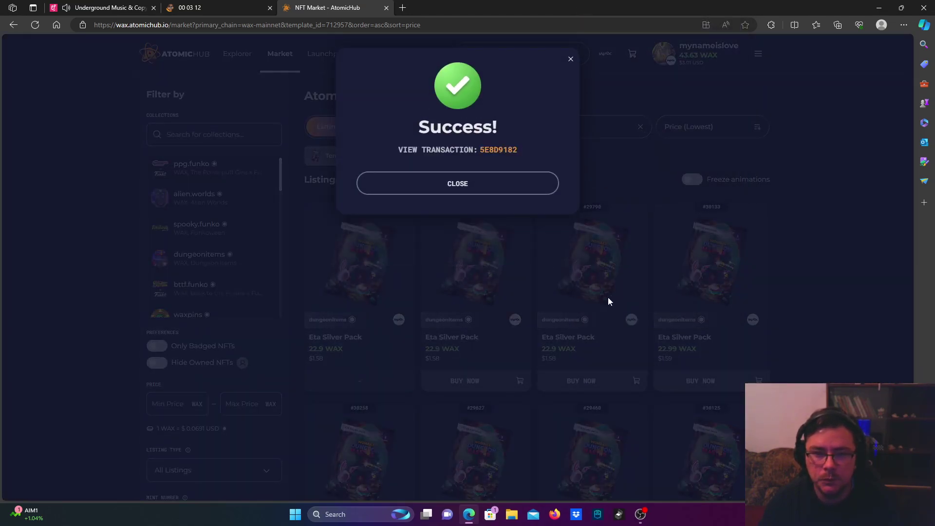
left_click(514, 188)
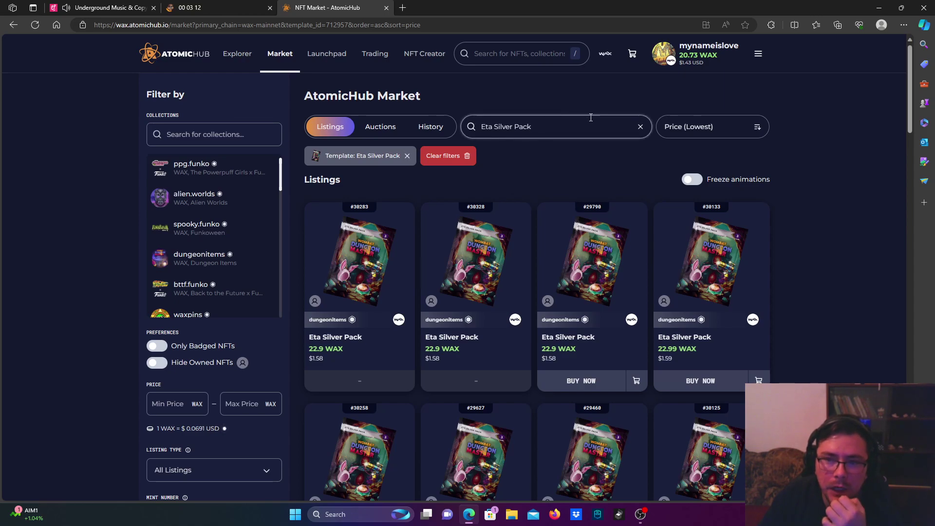
left_click(758, 54)
Unpack and open one Eta Silver Pack from the inventory, signing in the wallet
left_click(773, 177)
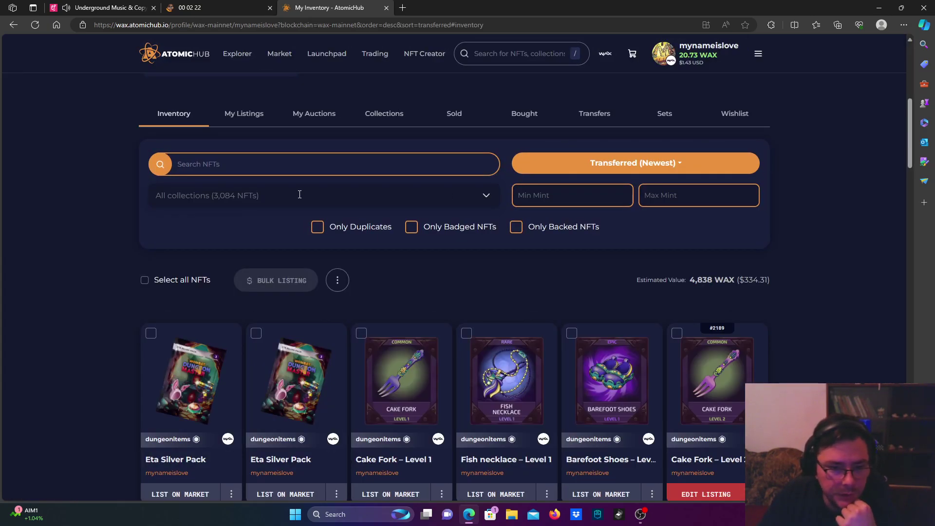
scroll(299, 195, "down", 3)
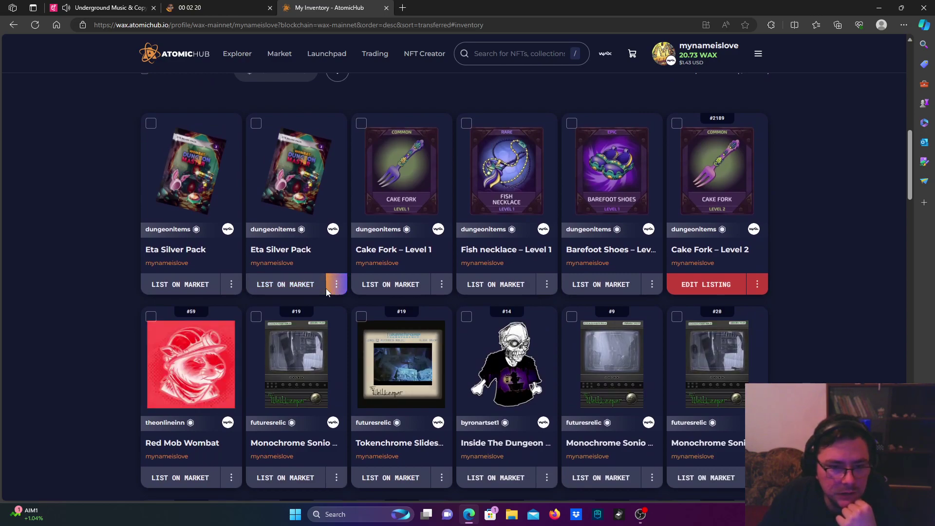
mouse_move(295, 172)
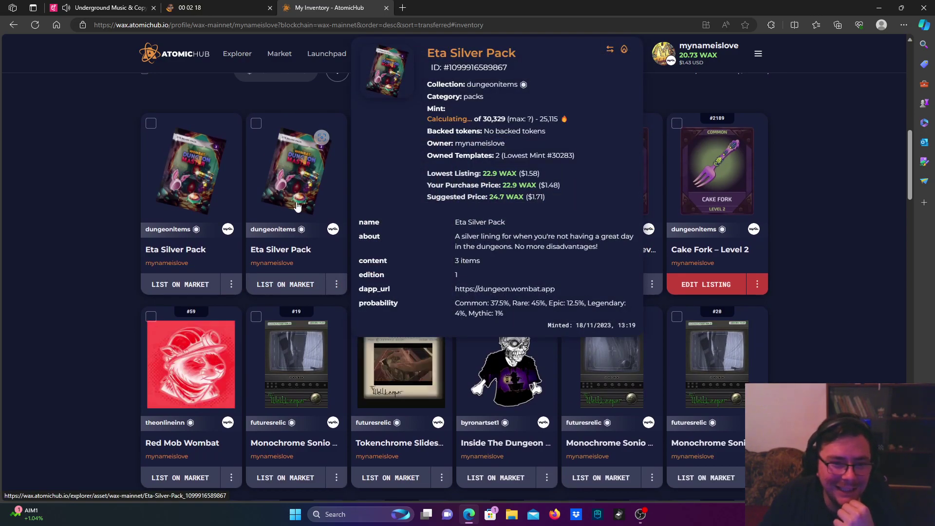
left_click(299, 222)
scroll(470, 305, "down", 4)
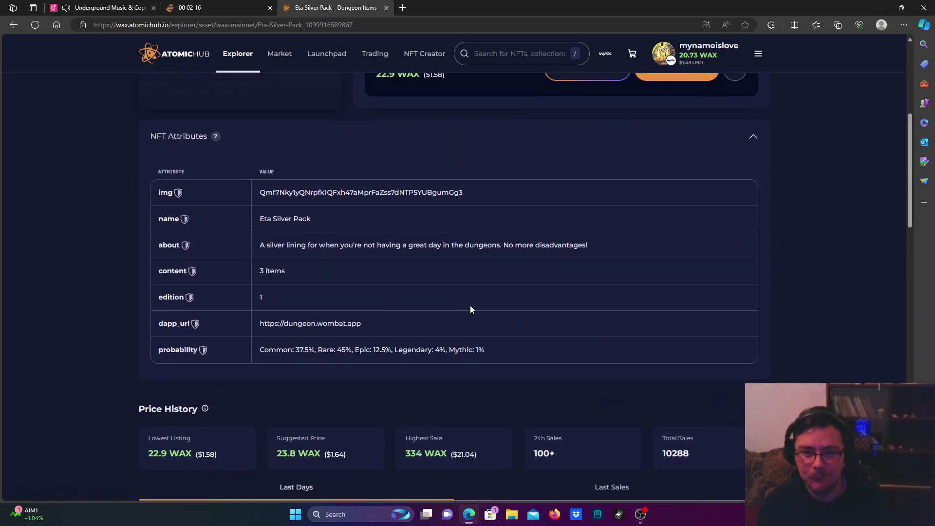
scroll(518, 280, "up", 1)
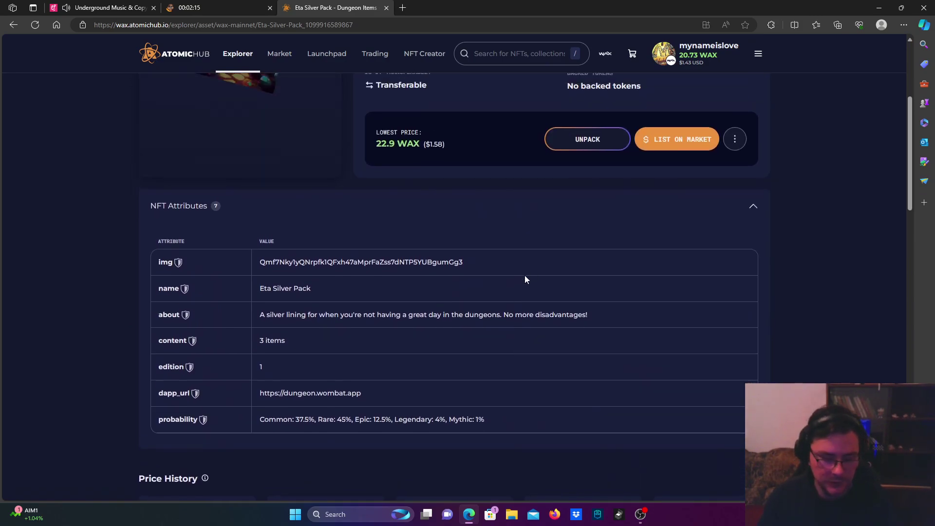
left_click(561, 148)
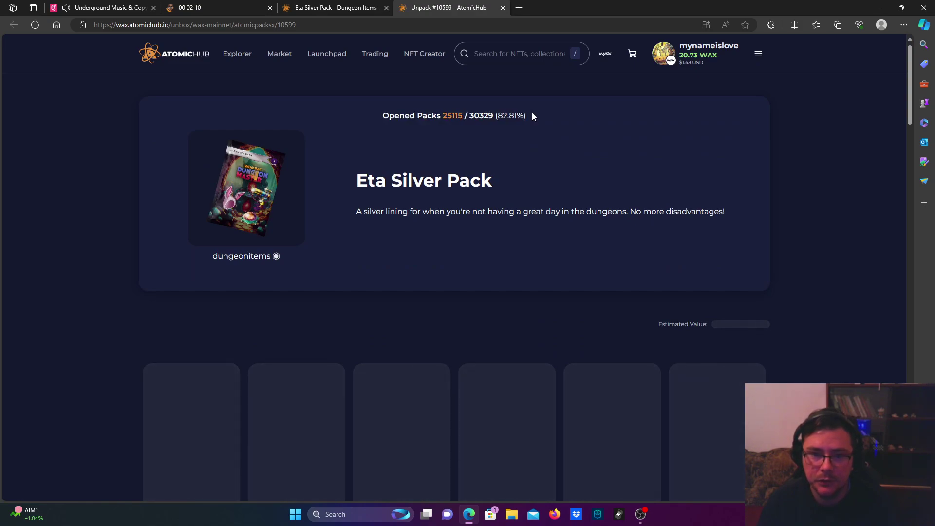
scroll(341, 311, "down", 3)
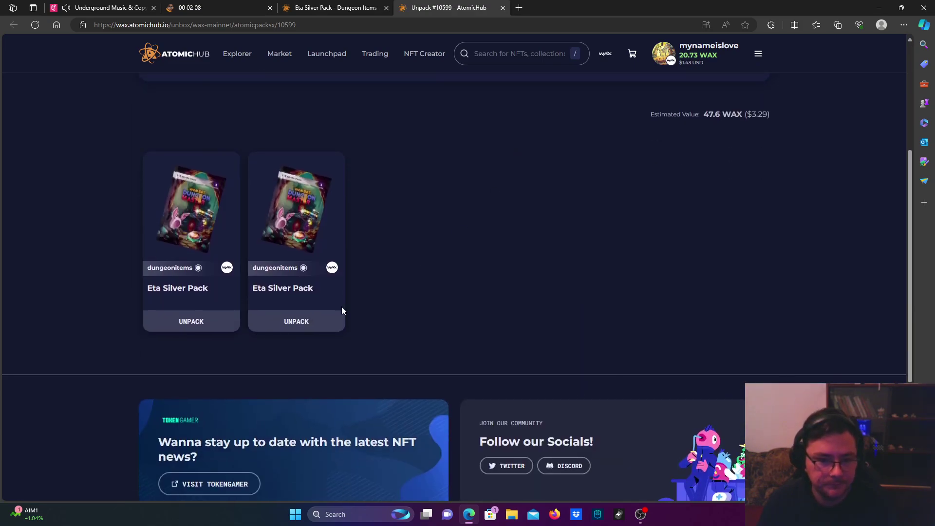
left_click(330, 320)
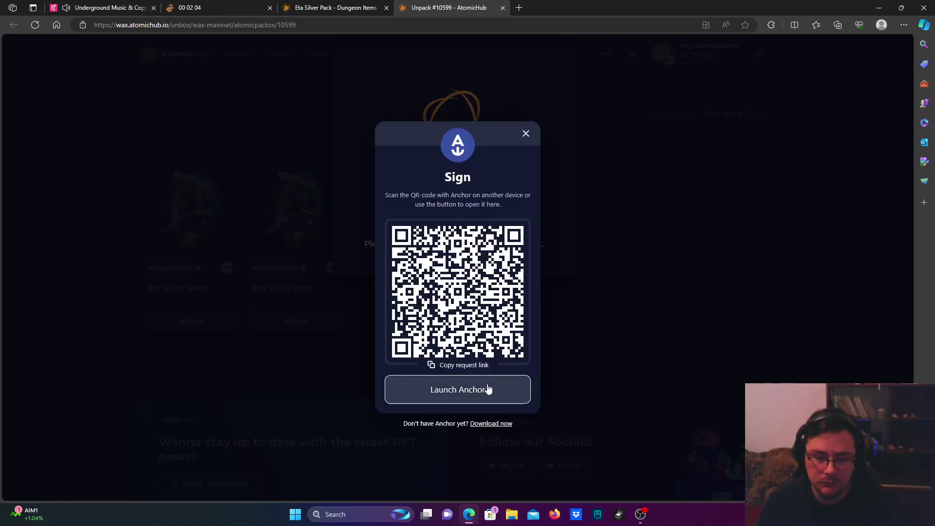
left_click(488, 389)
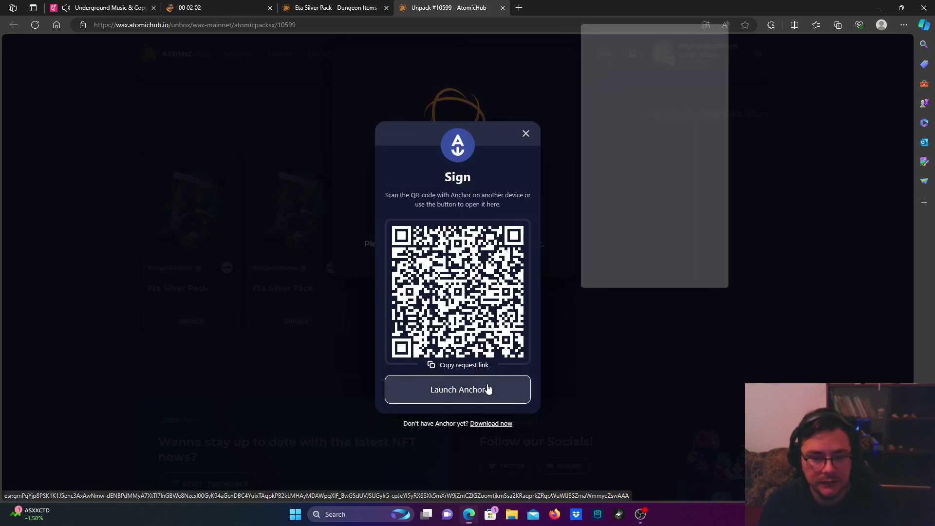
left_click(694, 298)
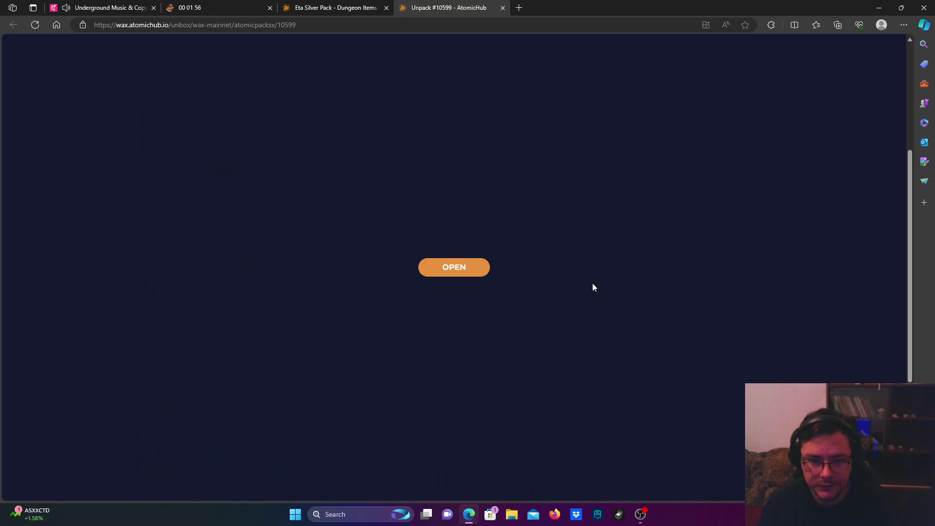
left_click(472, 274)
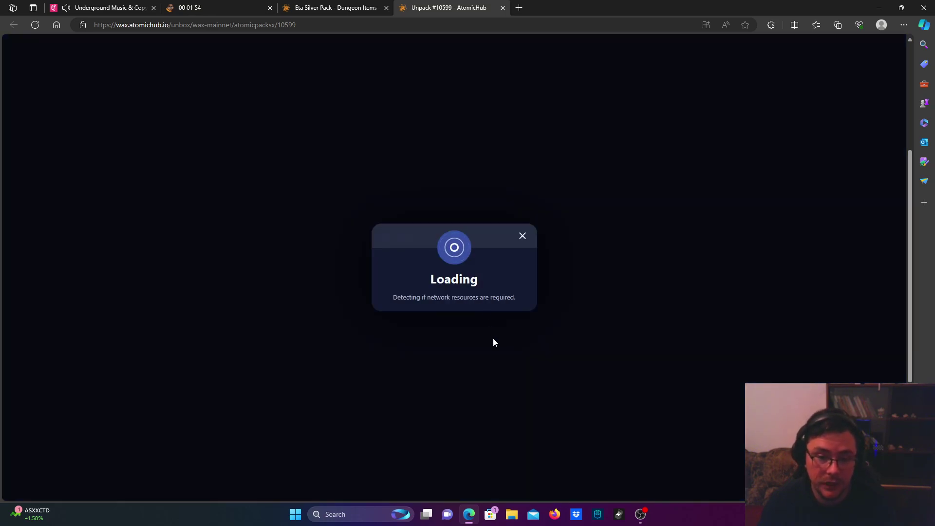
left_click(495, 388)
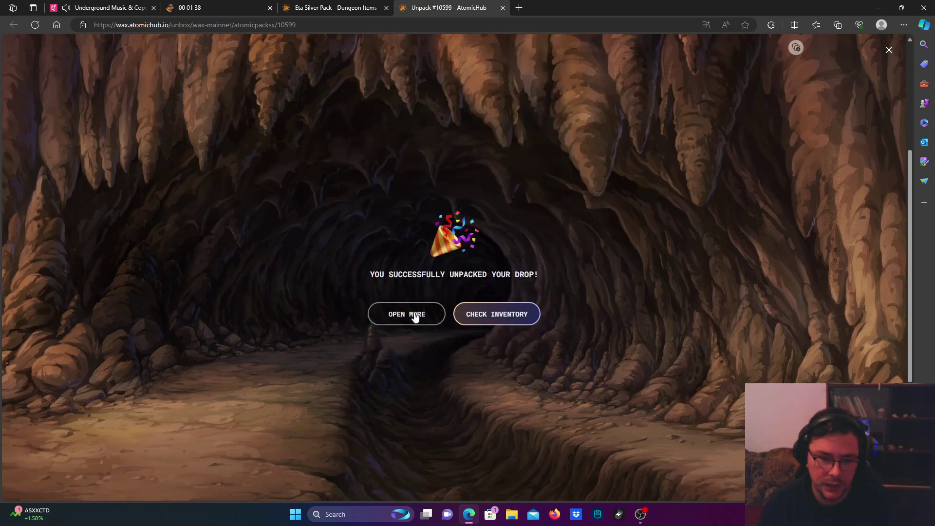
Unpack and open the remaining Eta Silver Pack, approving both wallet signatures
left_click(413, 314)
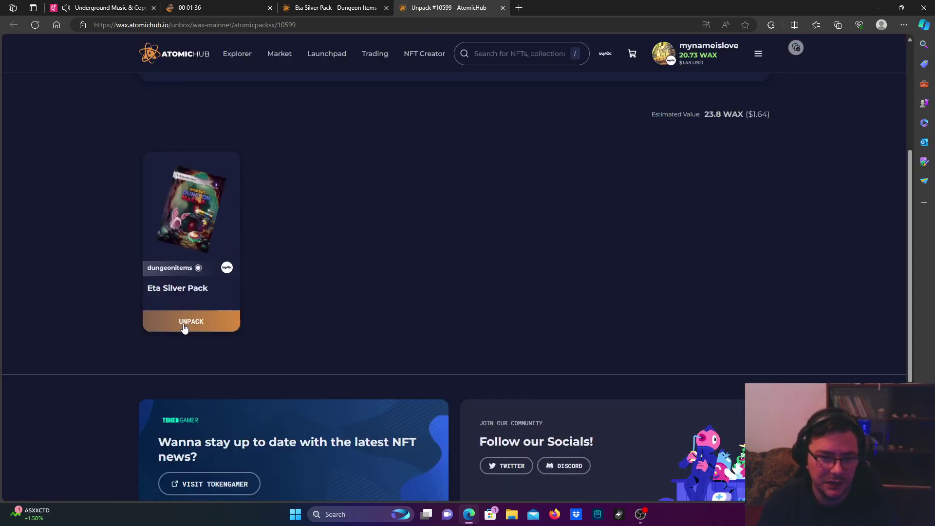
left_click(187, 323)
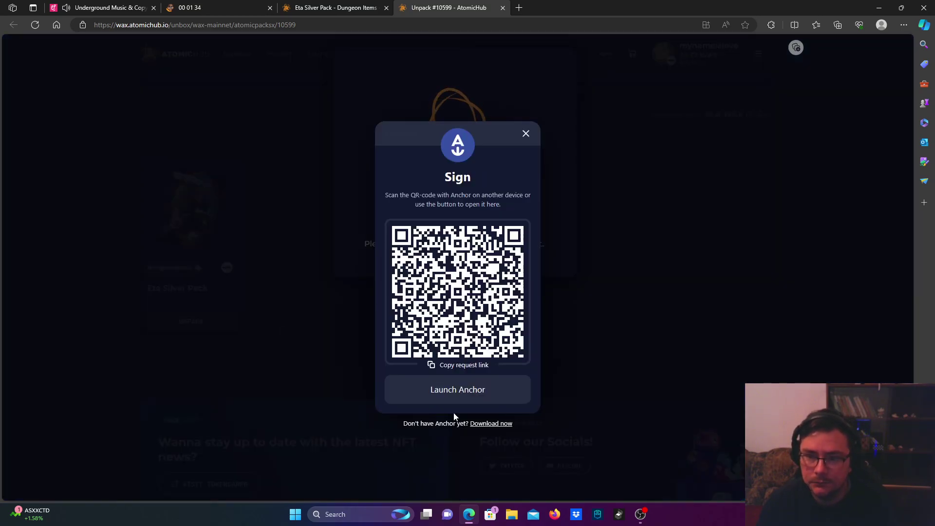
left_click(505, 402)
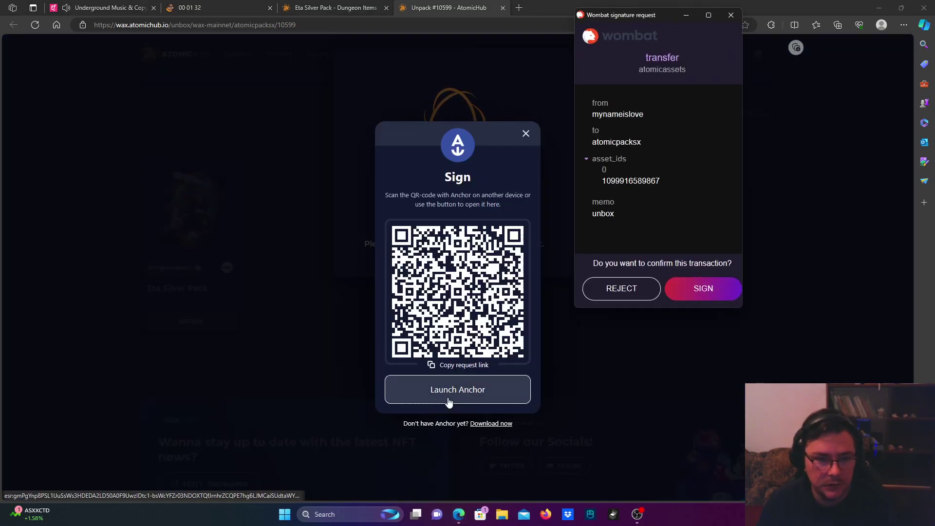
left_click(723, 298)
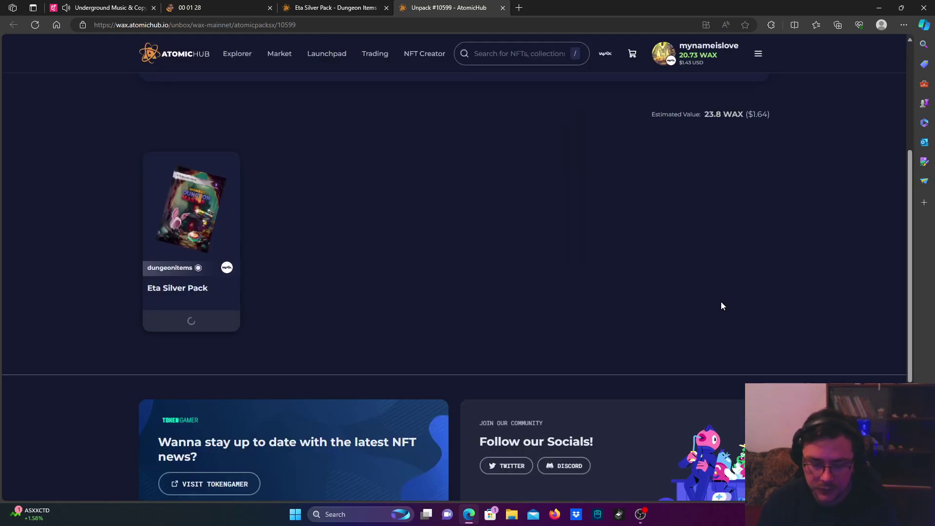
left_click(453, 268)
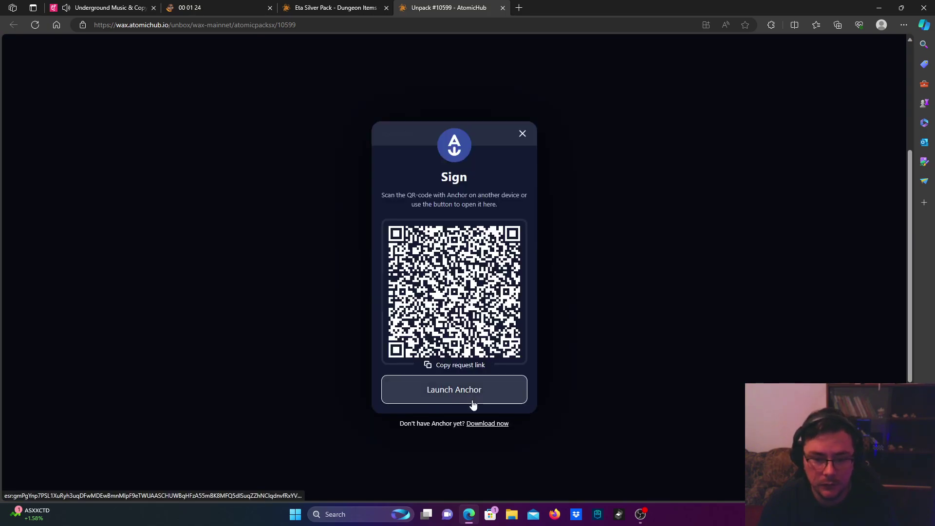
left_click(472, 398)
left_click(691, 293)
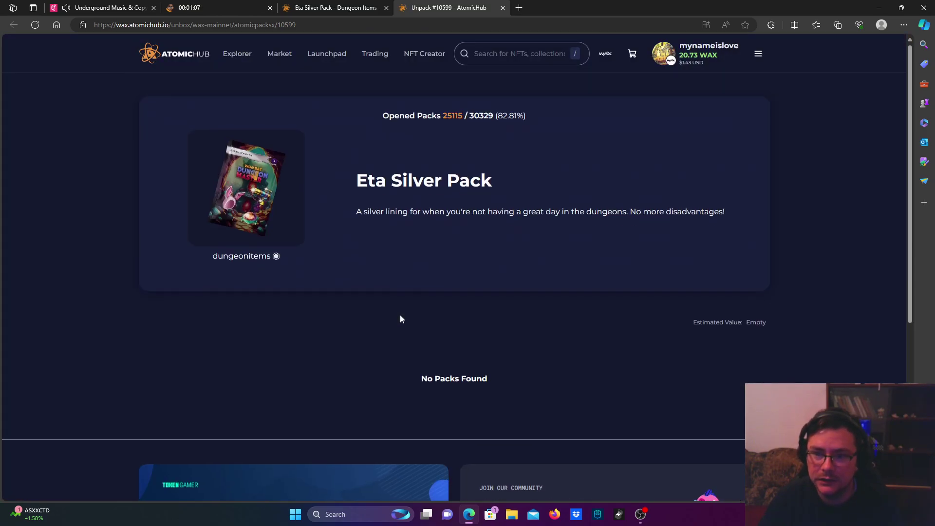
In the inventory, select Fish Necklace, Spaghetti Strap Top, Warning Light, Bustier, Barefoot Shoes and Level 1 Baseball Cap
left_click(750, 55)
left_click(775, 174)
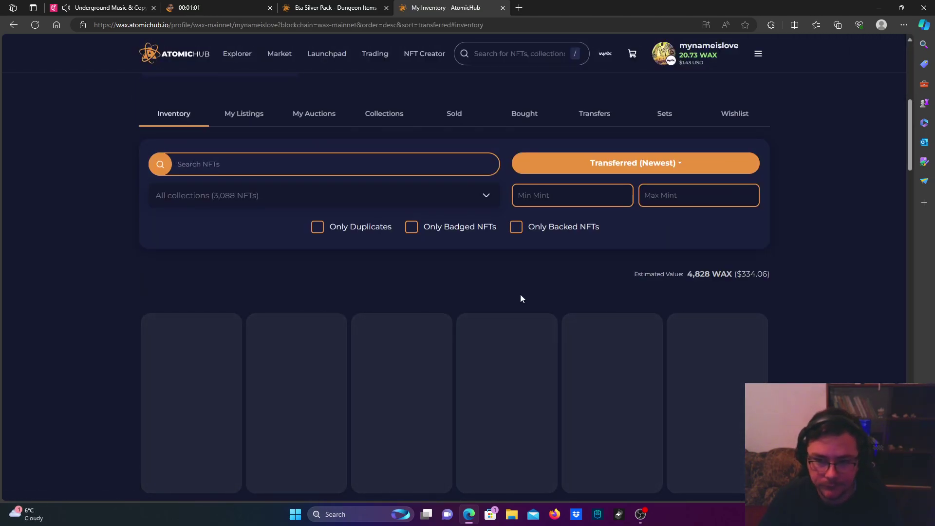
scroll(520, 298, "down", 2)
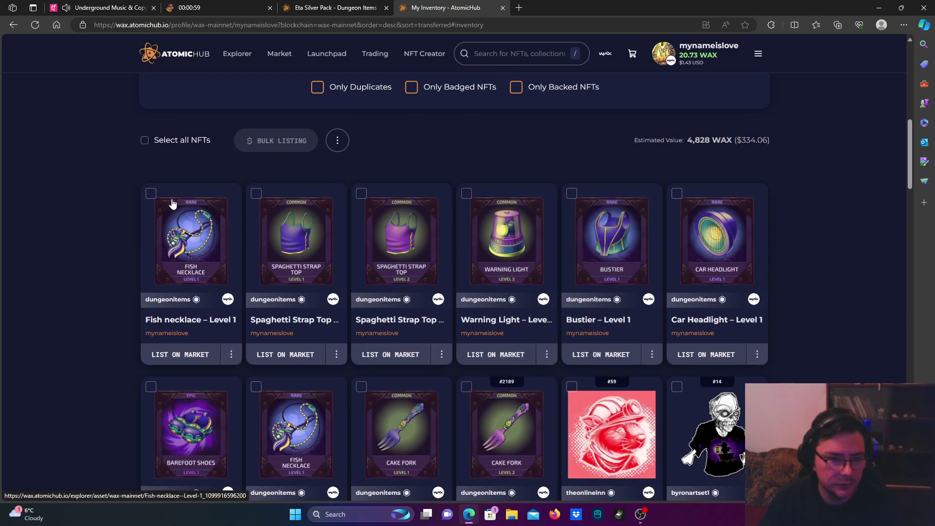
left_click(151, 193)
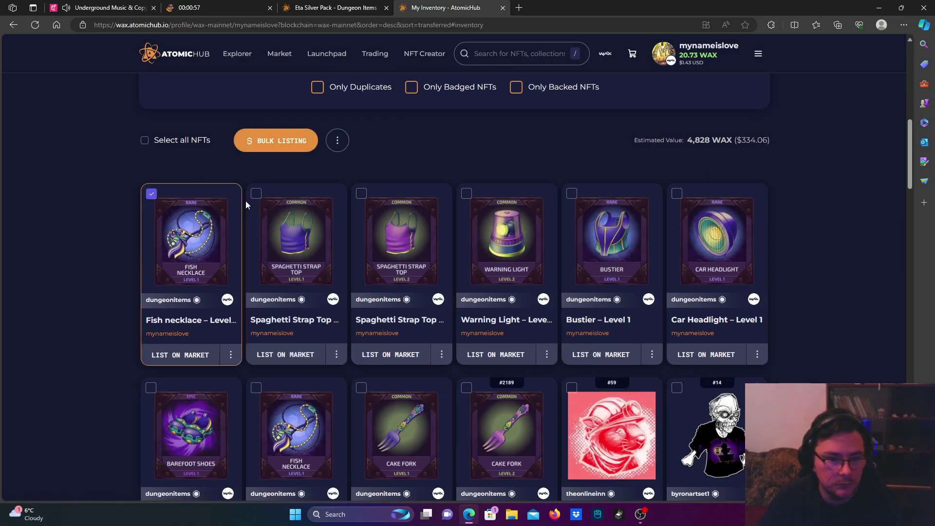
left_click(362, 194)
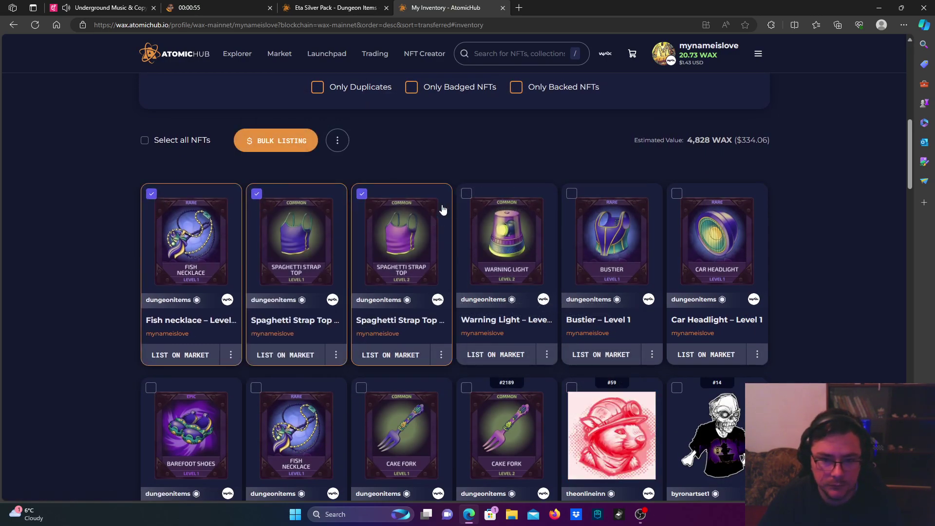
left_click(466, 195)
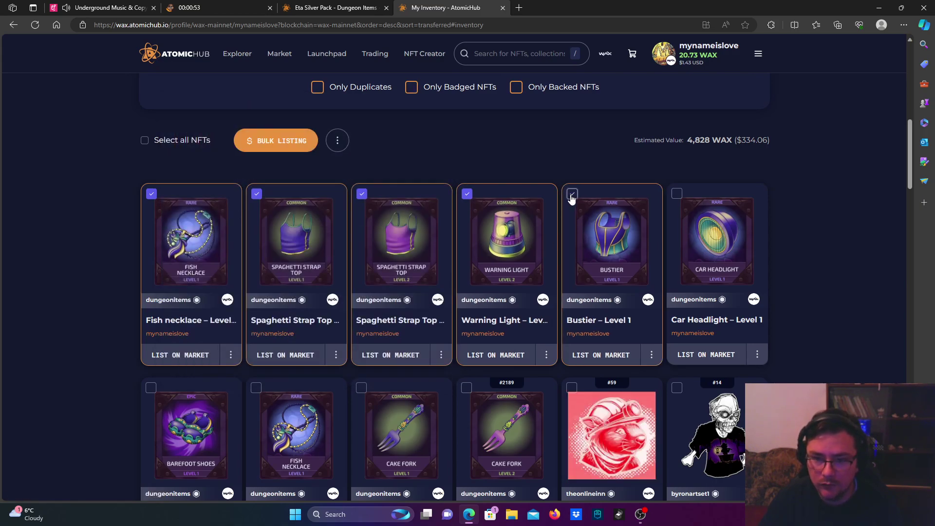
left_click(572, 194)
scroll(434, 247, "down", 3)
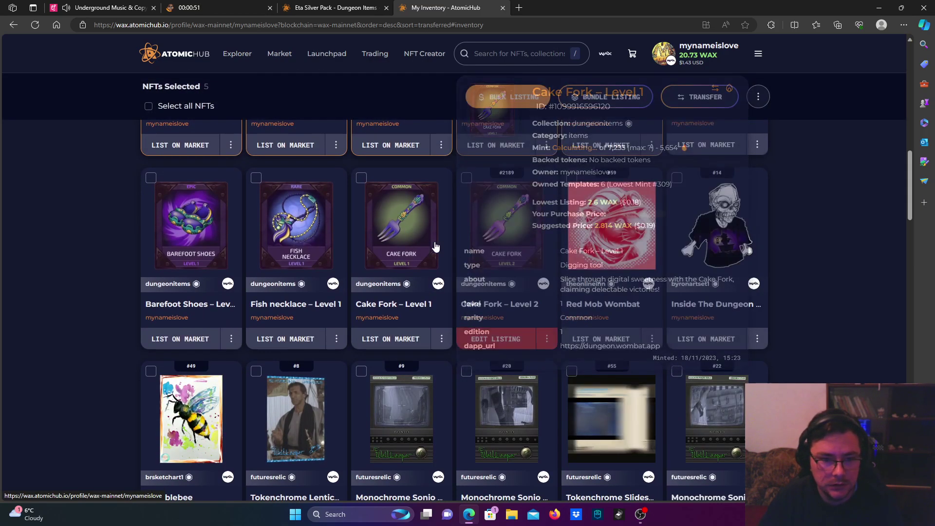
left_click(209, 189)
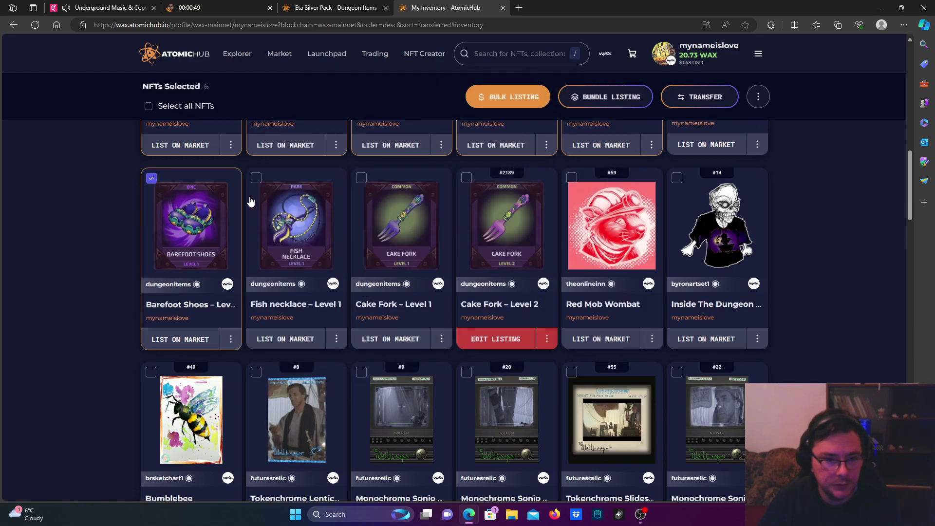
scroll(594, 376, "down", 4)
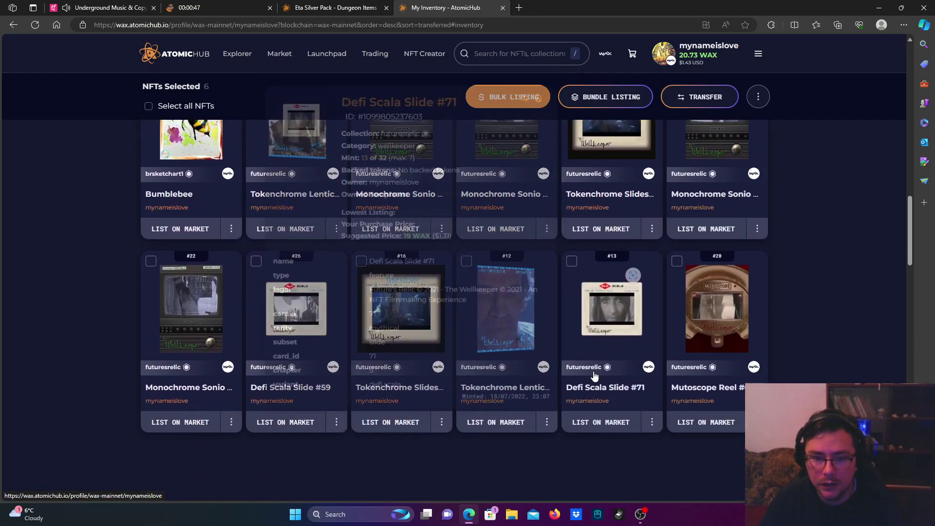
scroll(593, 377, "down", 2)
scroll(594, 377, "down", 3)
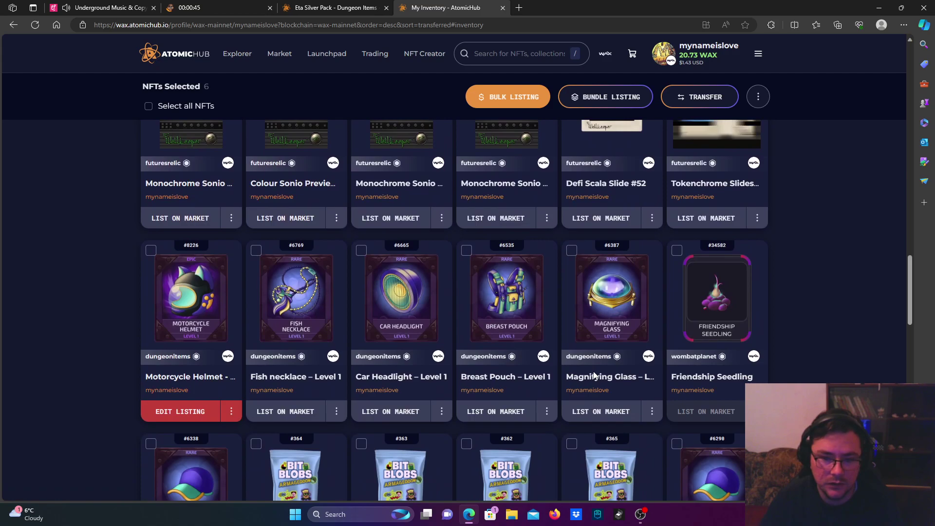
scroll(563, 374, "down", 3)
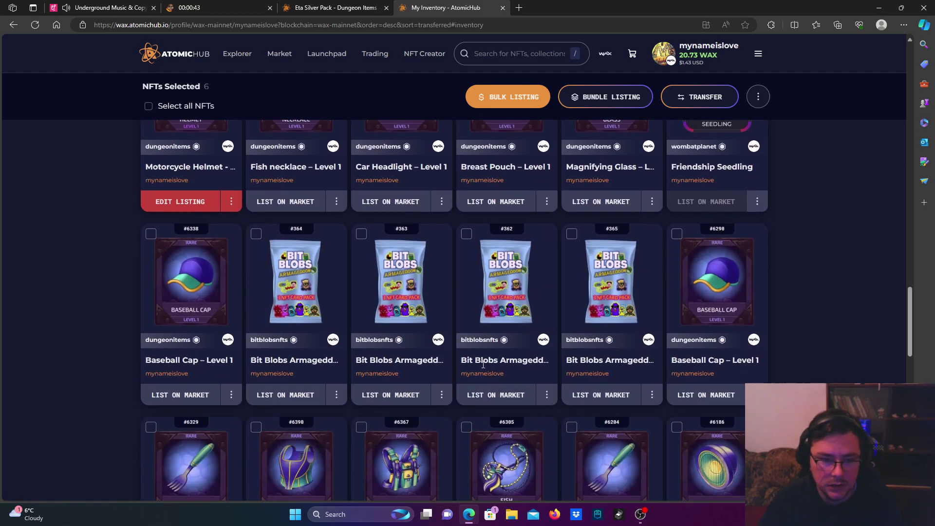
left_click(152, 234)
scroll(150, 236, "down", 3)
scroll(152, 236, "down", 1)
scroll(155, 240, "up", 2)
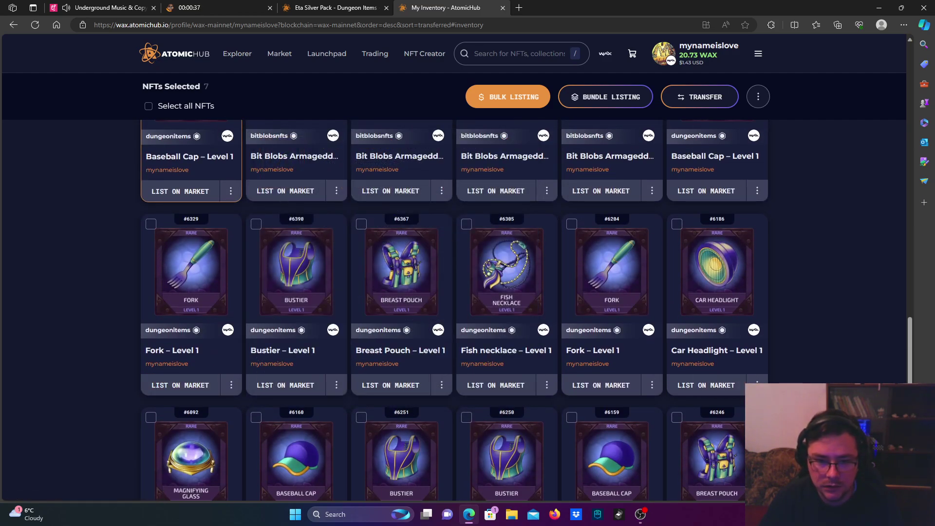
scroll(453, 310, "down", 3)
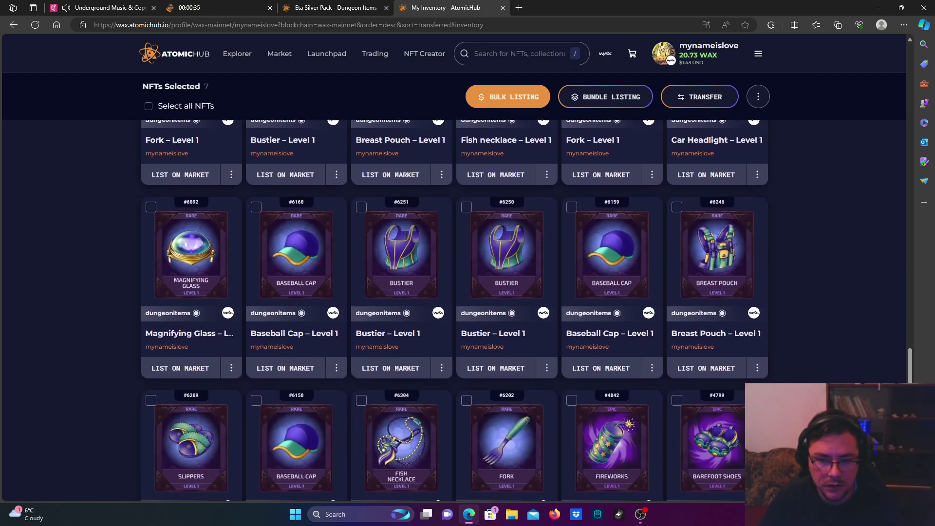
scroll(453, 311, "down", 2)
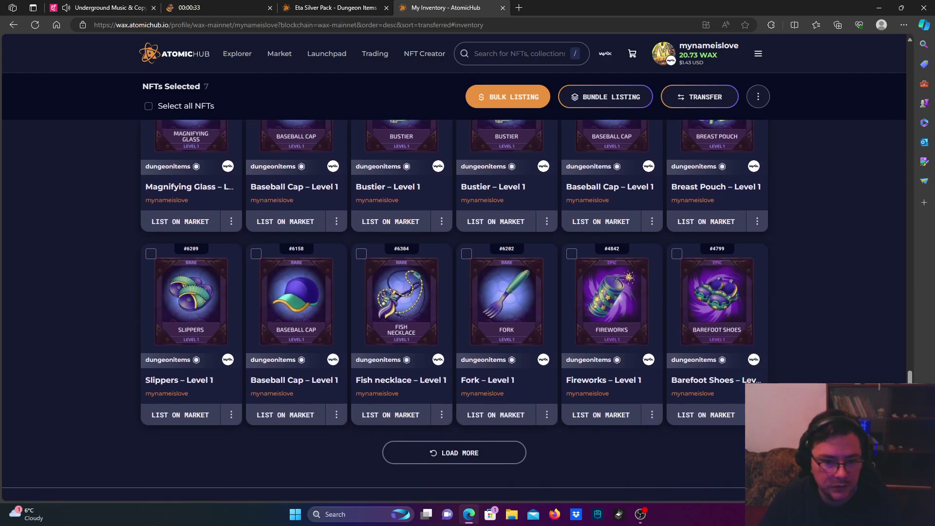
scroll(454, 311, "up", 5)
scroll(453, 310, "up", 5)
scroll(453, 311, "up", 5)
scroll(453, 311, "up", 5)
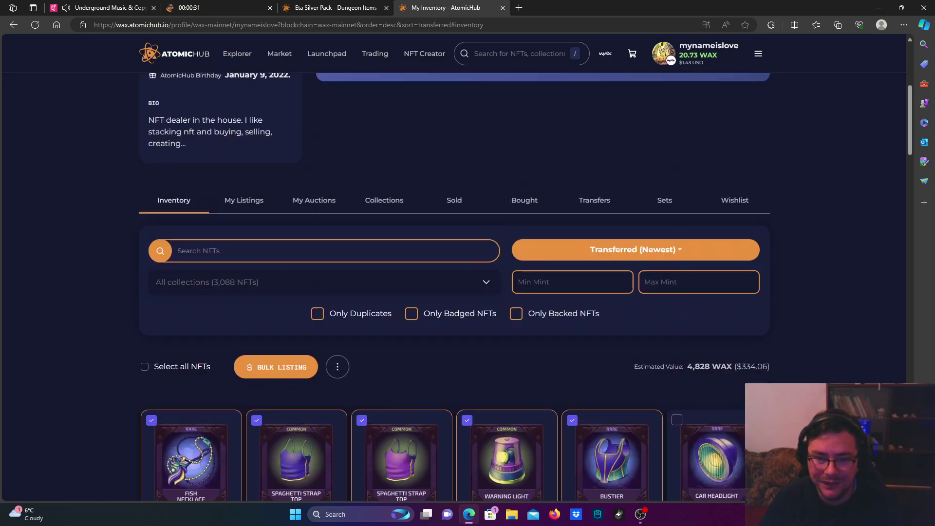
scroll(277, 243, "up", 3)
scroll(277, 243, "down", 3)
scroll(277, 242, "down", 3)
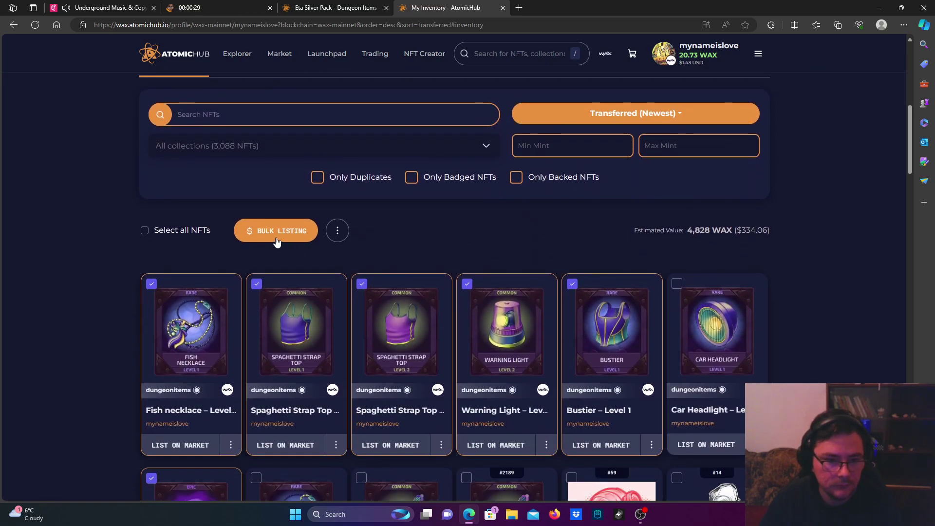
Bulk-list the seven NFTs at autofilled below-market prices, accepting the fee and signing
left_click(272, 231)
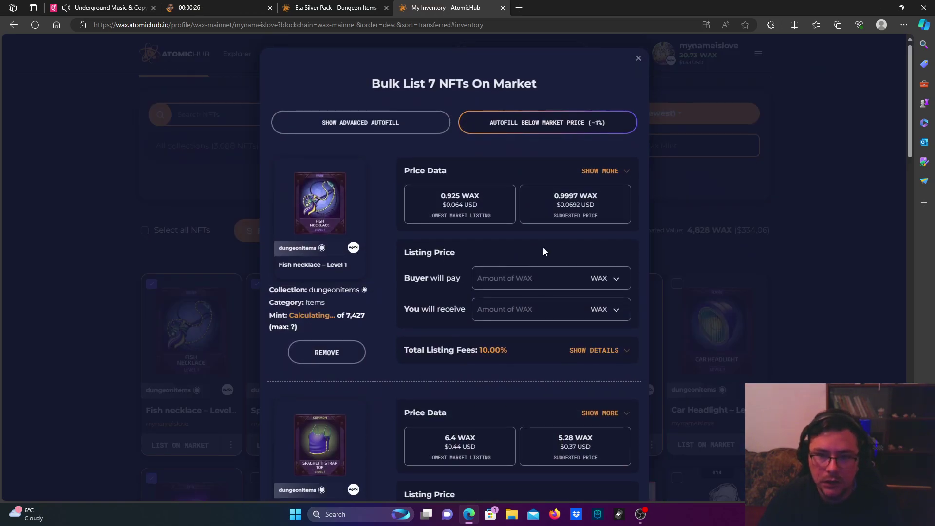
left_click(511, 131)
scroll(524, 164, "down", 5)
scroll(577, 310, "down", 5)
scroll(576, 312, "down", 5)
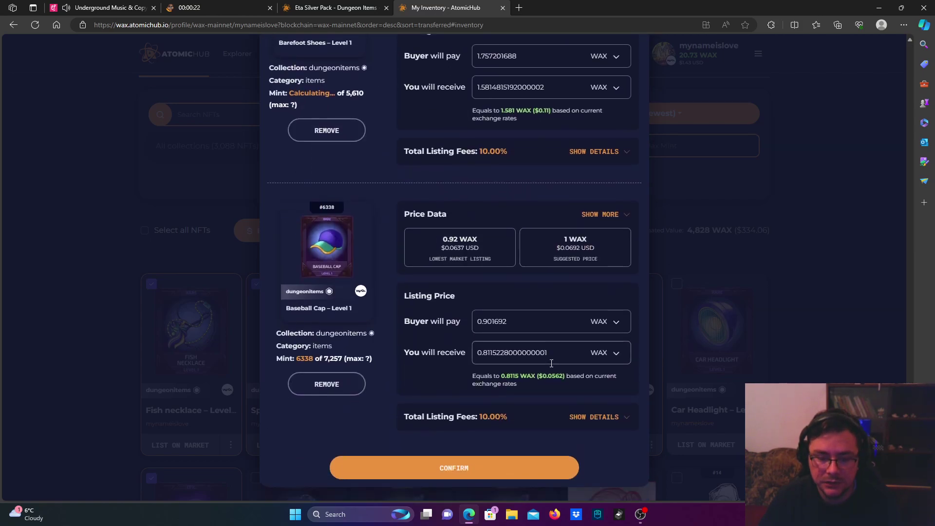
left_click(487, 467)
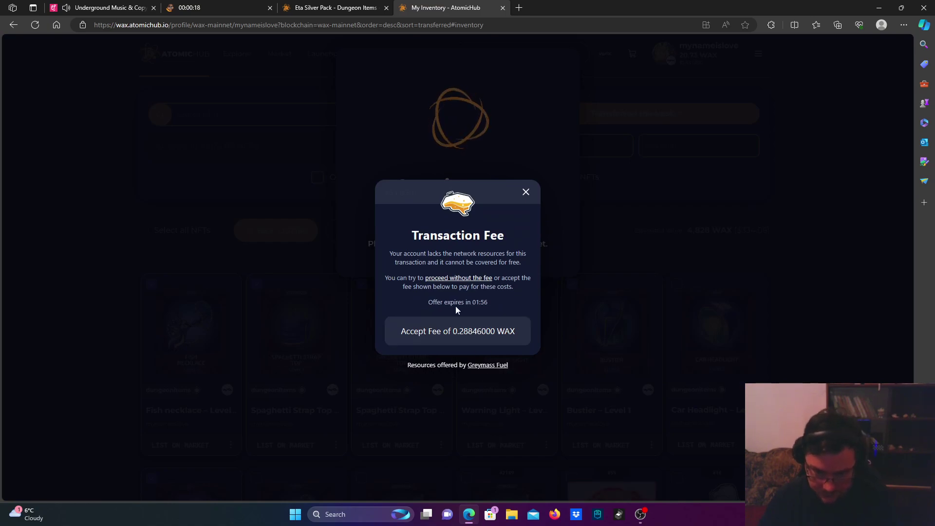
left_click(463, 331)
left_click(482, 382)
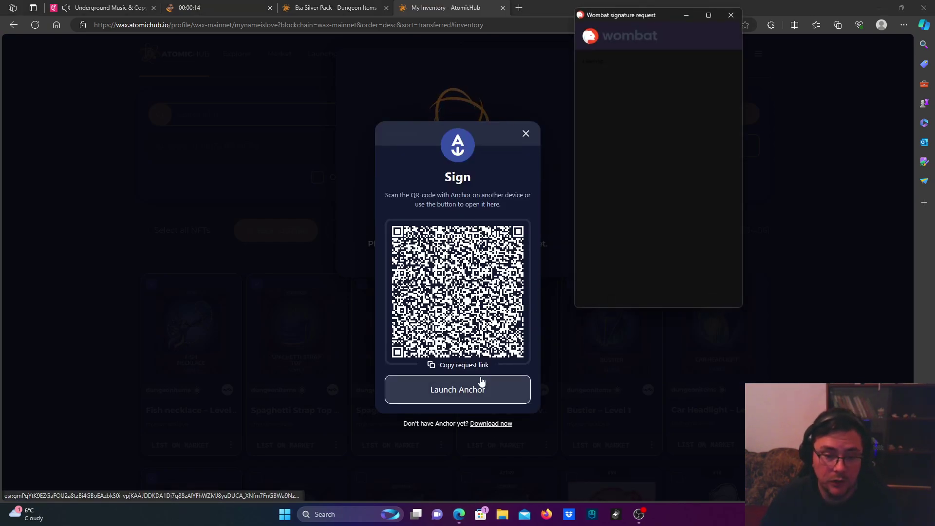
left_click(690, 289)
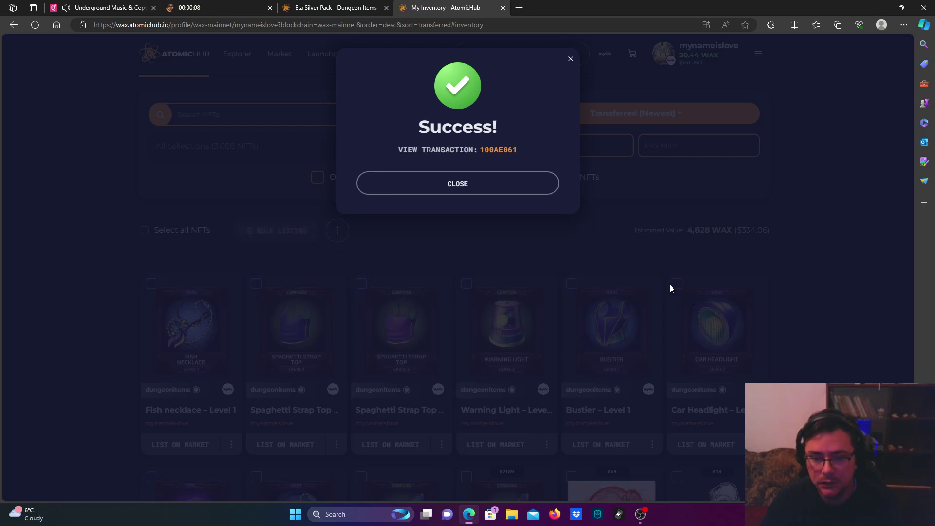
left_click(606, 252)
scroll(605, 252, "down", 2)
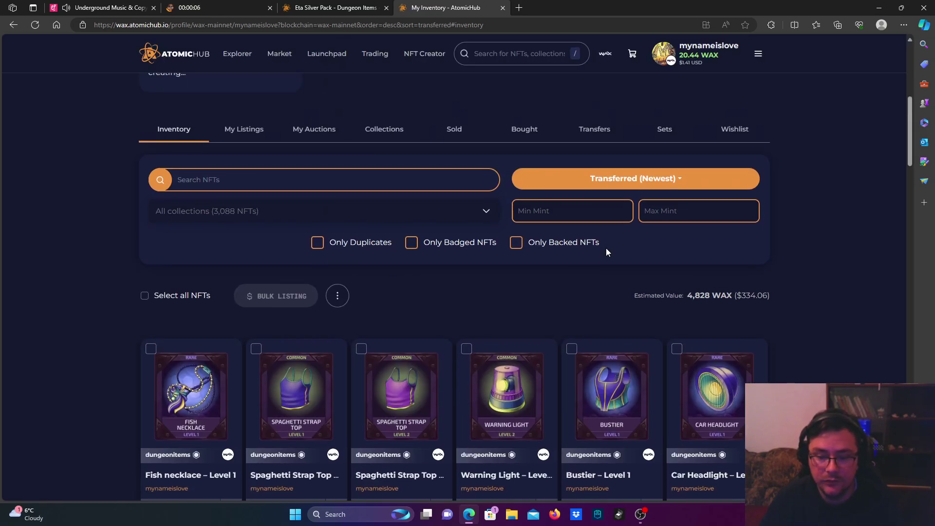
scroll(606, 252, "down", 2)
scroll(606, 252, "down", 3)
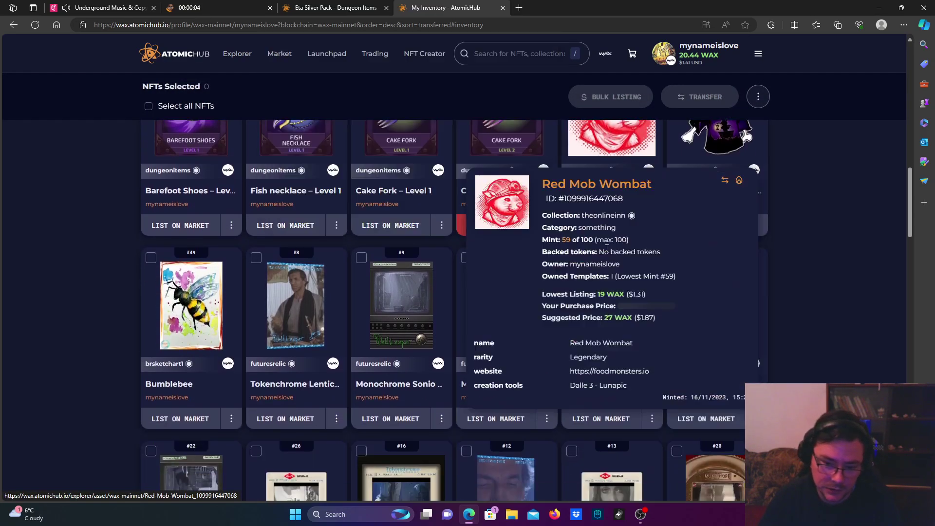
scroll(605, 253, "up", 3)
scroll(606, 252, "down", 2)
scroll(716, 314, "down", 3)
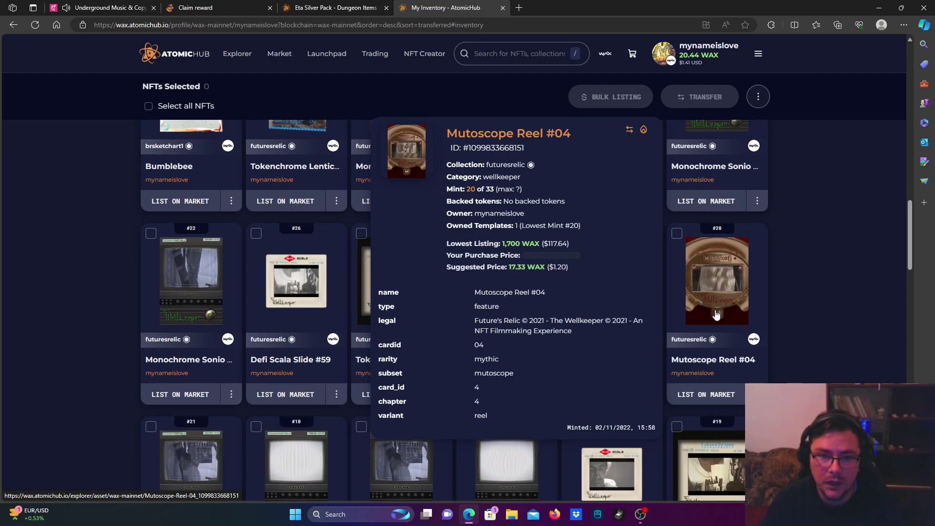
scroll(783, 356, "up", 2)
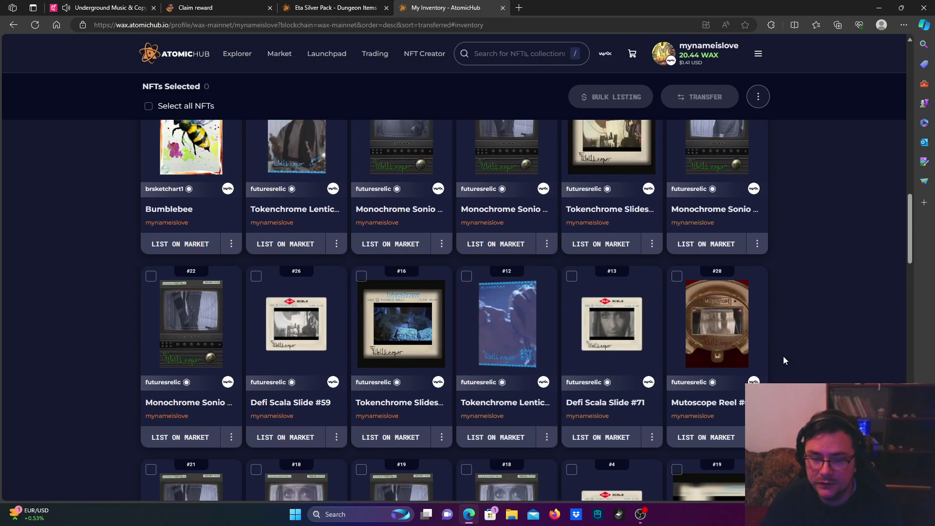
scroll(783, 356, "up", 4)
scroll(783, 356, "up", 3)
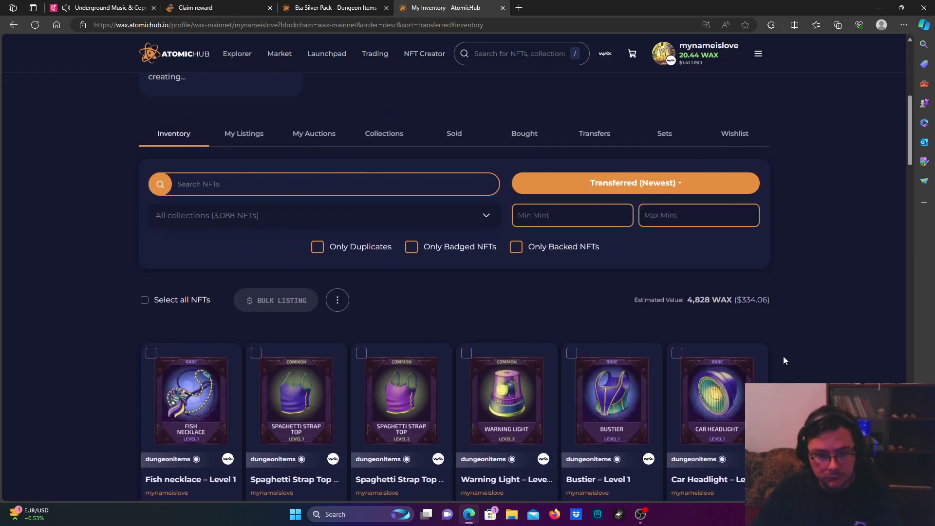
Close AtomicHub and return to the dungeon in Wombat Dungeon Master
left_click(504, 8)
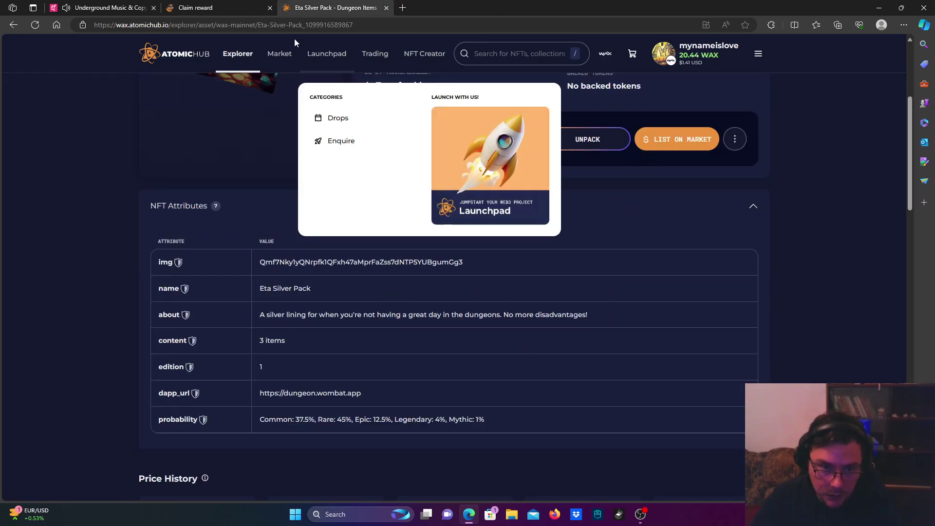
left_click(222, 6)
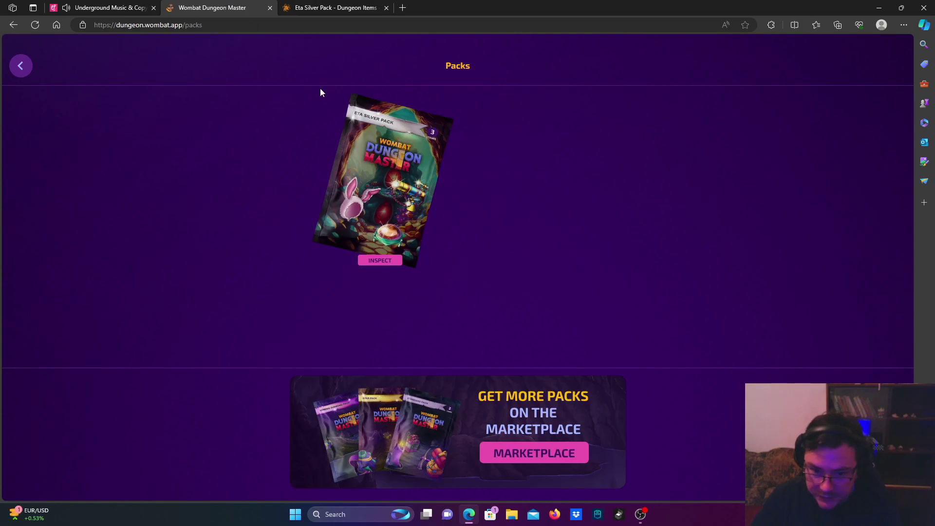
left_click(16, 68)
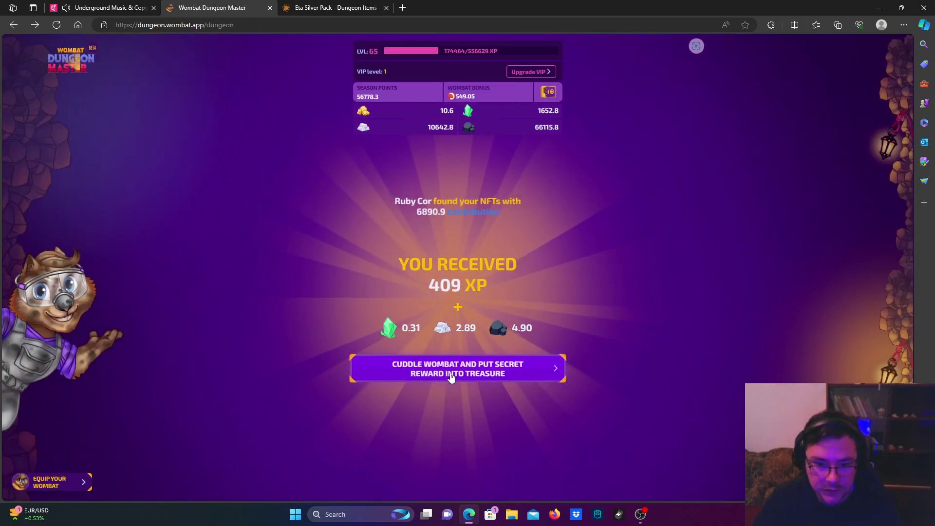
Collect the secret XP reward and start a new run without candy
left_click(451, 375)
left_click(460, 265)
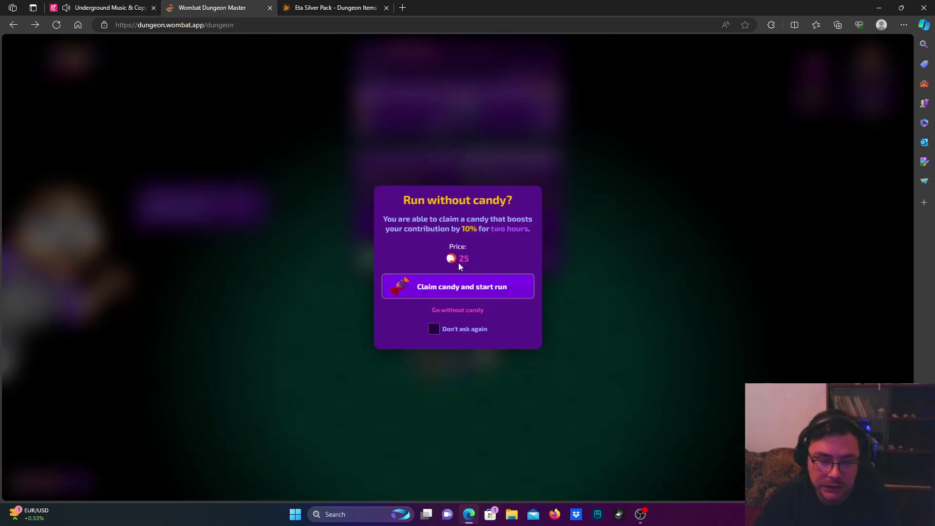
left_click(457, 308)
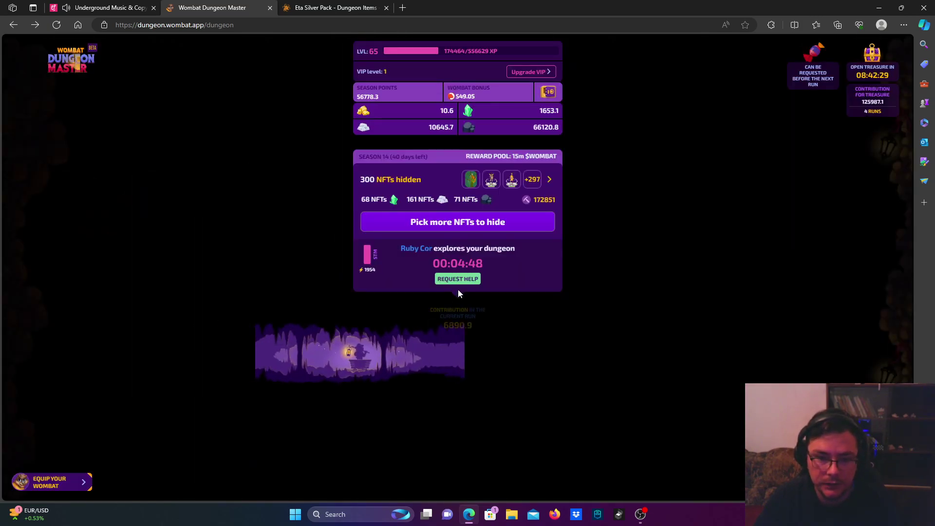